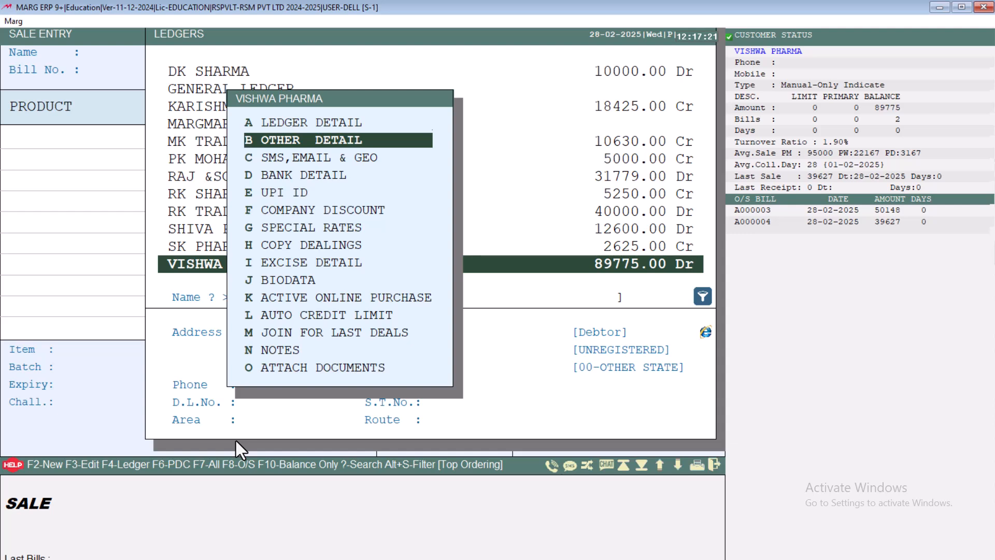
Enter the note "GIVE SPECIAL DISCOUNT" in VISHWA PHARMA's other details and return to the main screen
key("Return")
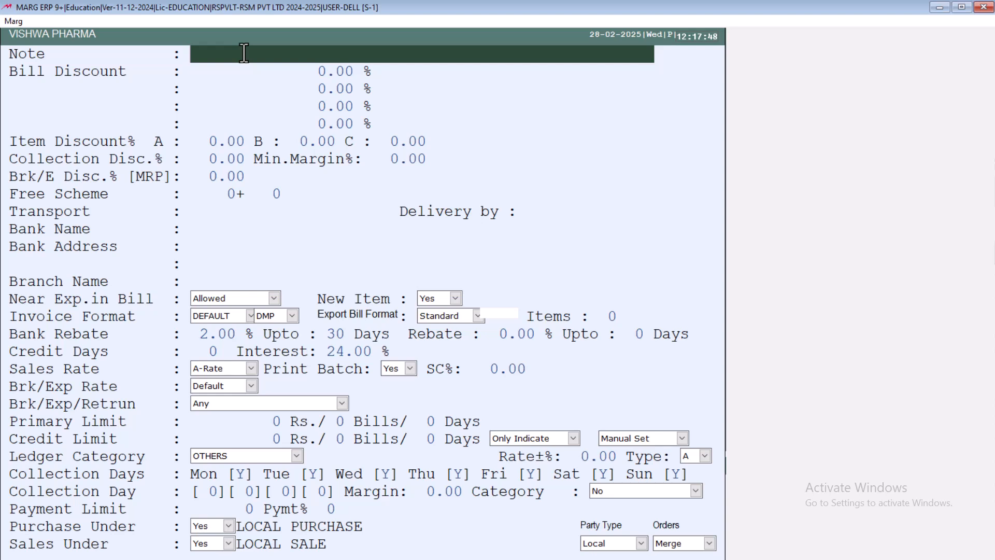
type("SPECIAL DISCOUNT")
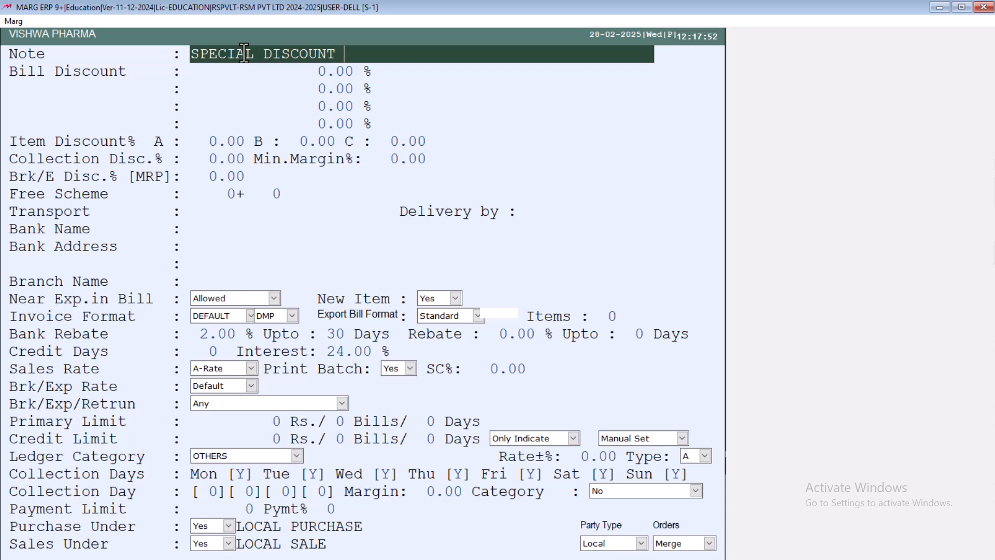
key("Home")
type("GIVE")
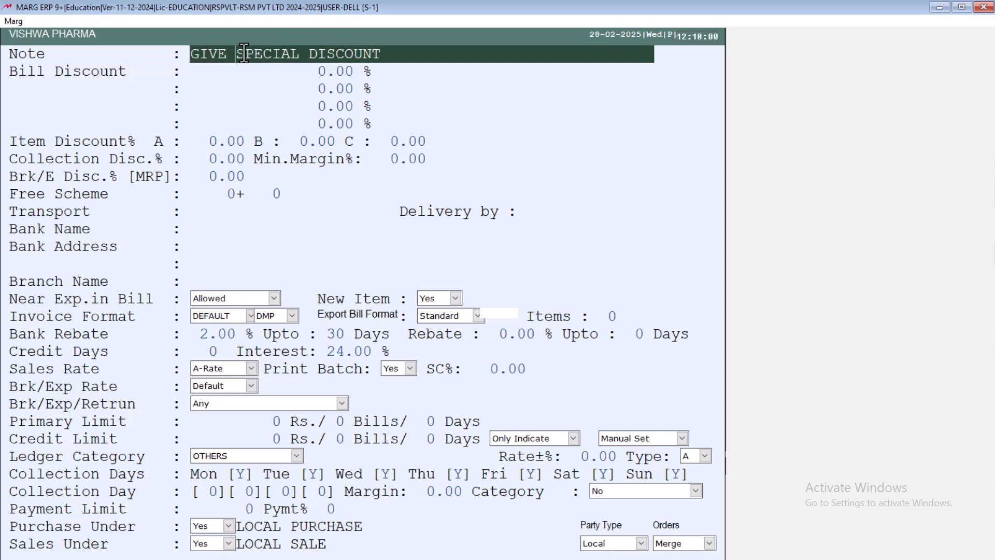
key("Return")
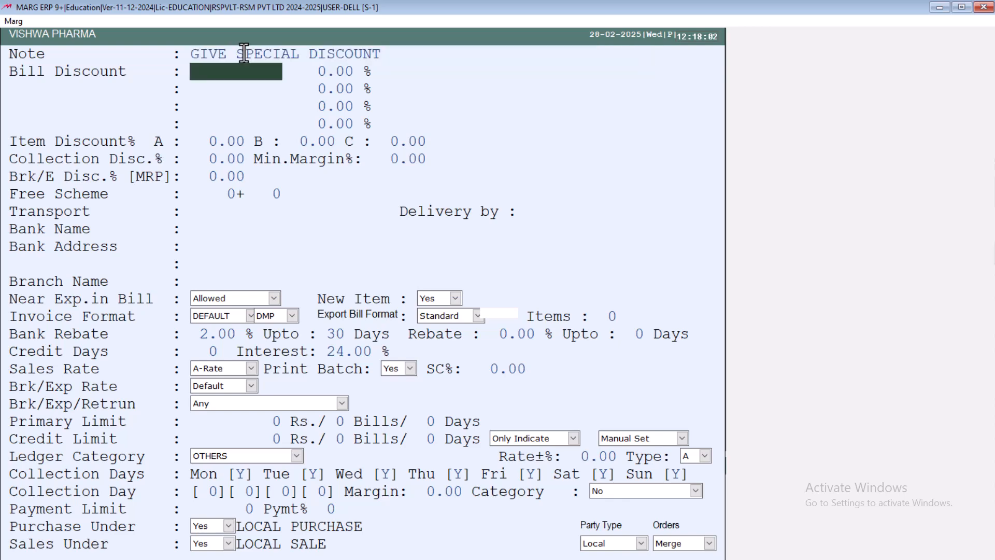
key("Escape")
key("Escape")
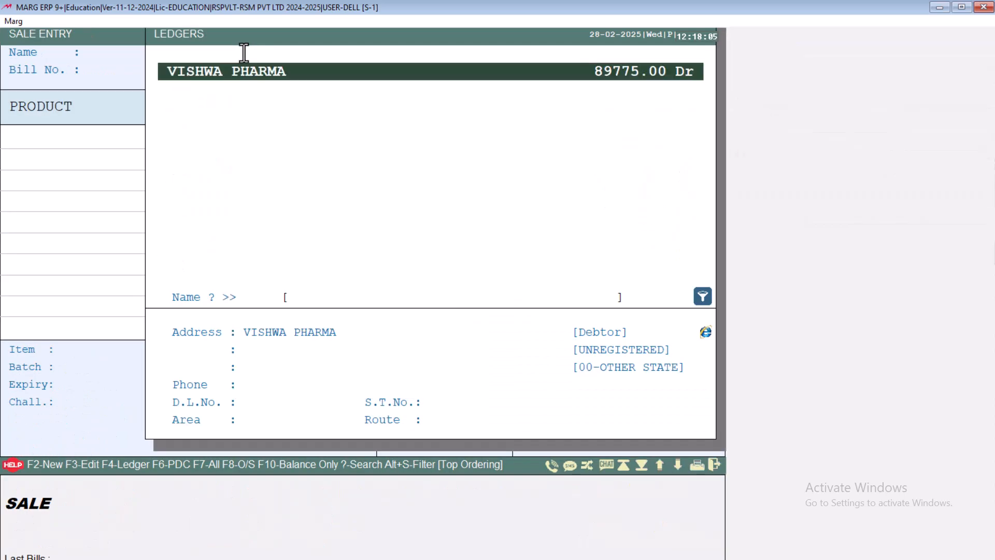
key("Escape")
key("Escape")
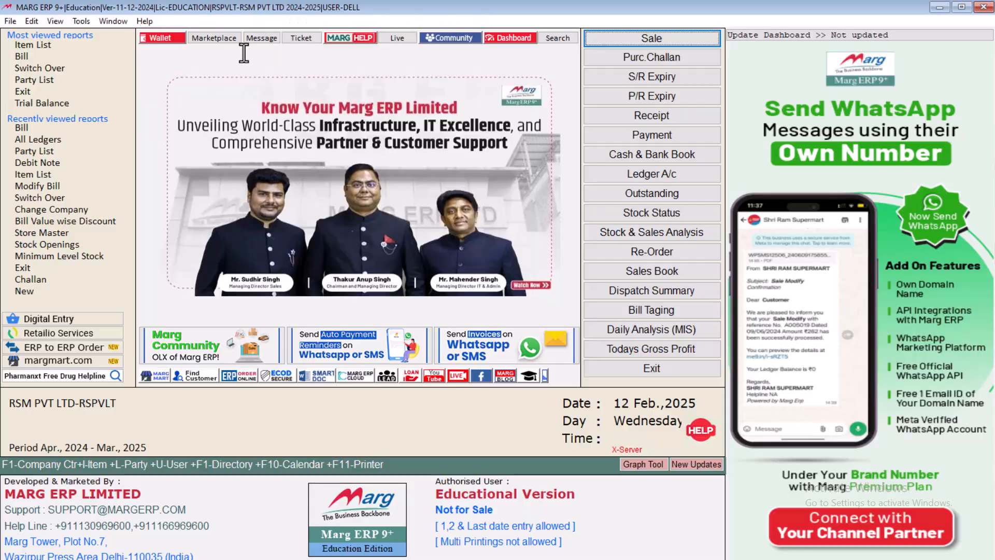
Start a new sale bill for VISHWA PHARMA to check the party's special note
key("alt+n")
key("Return")
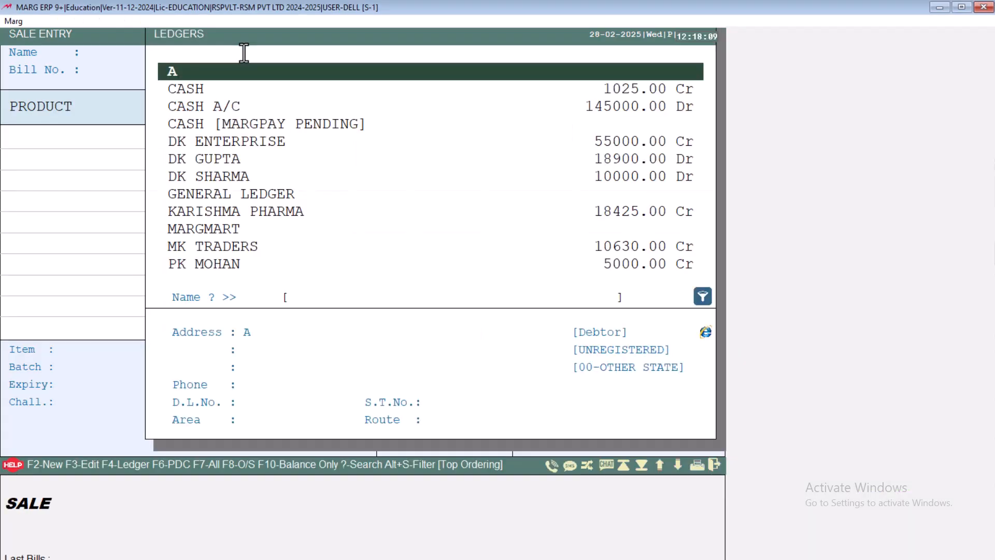
type("VIS")
key("Return")
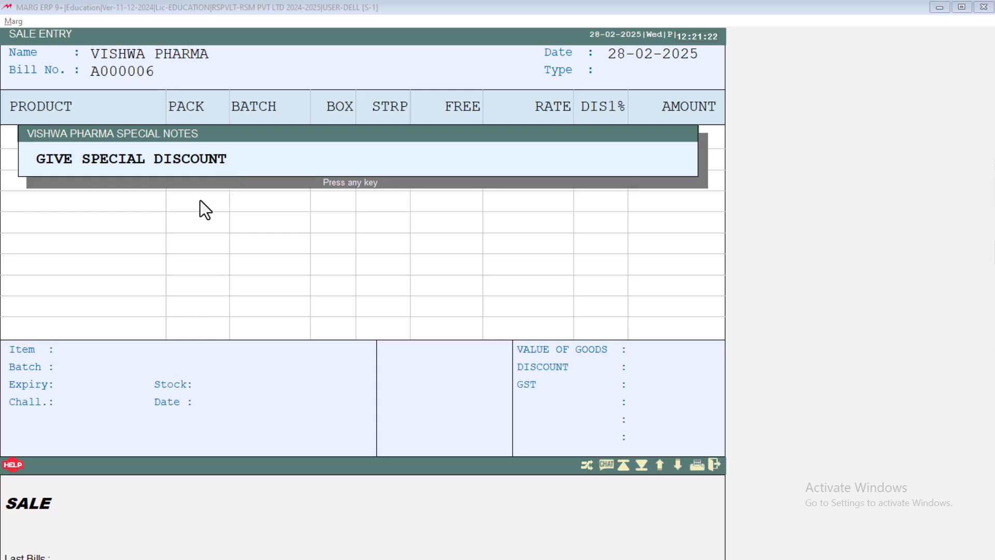
Leave the bill and open VISHWA PHARMA's other details for editing at the bill discount section
key("Escape")
key("Return")
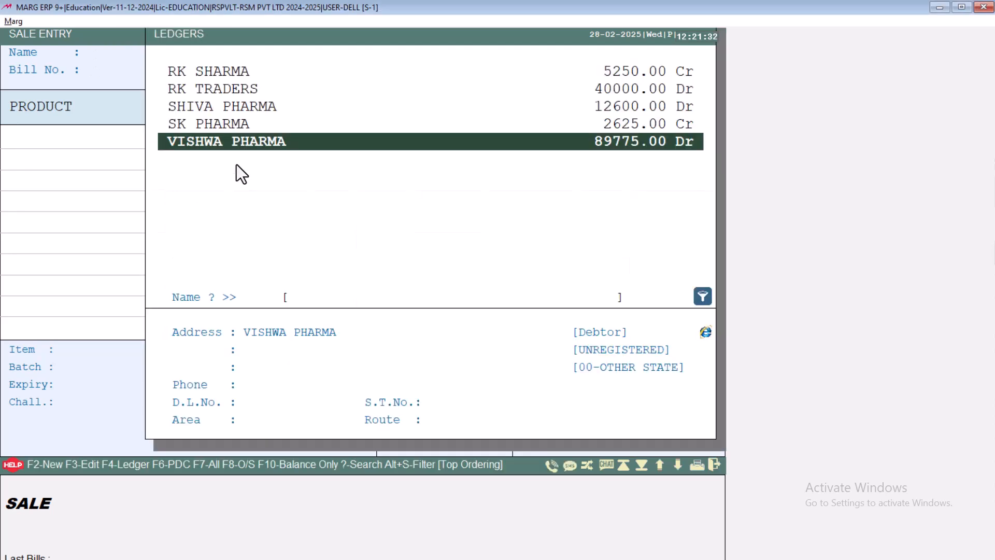
key("F3")
key("Down")
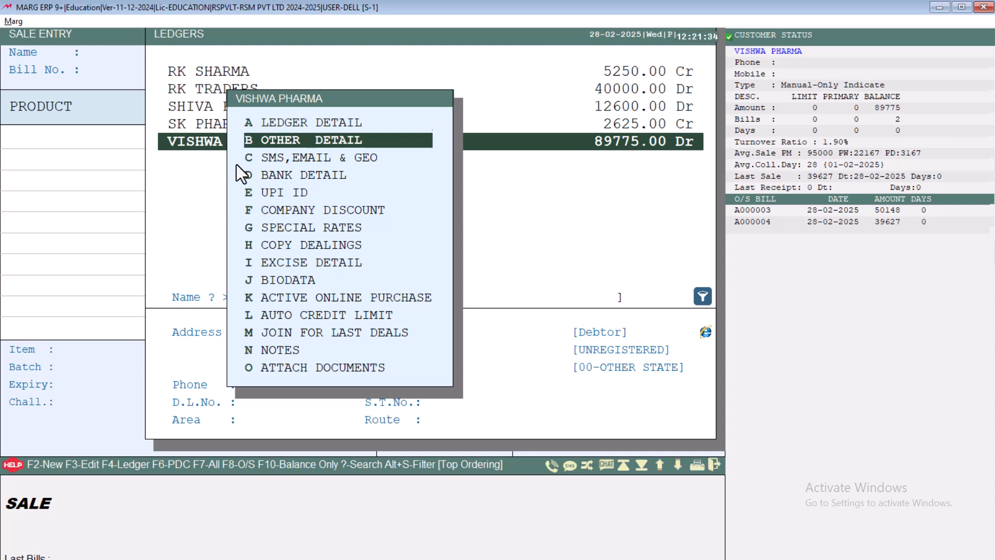
key("Return")
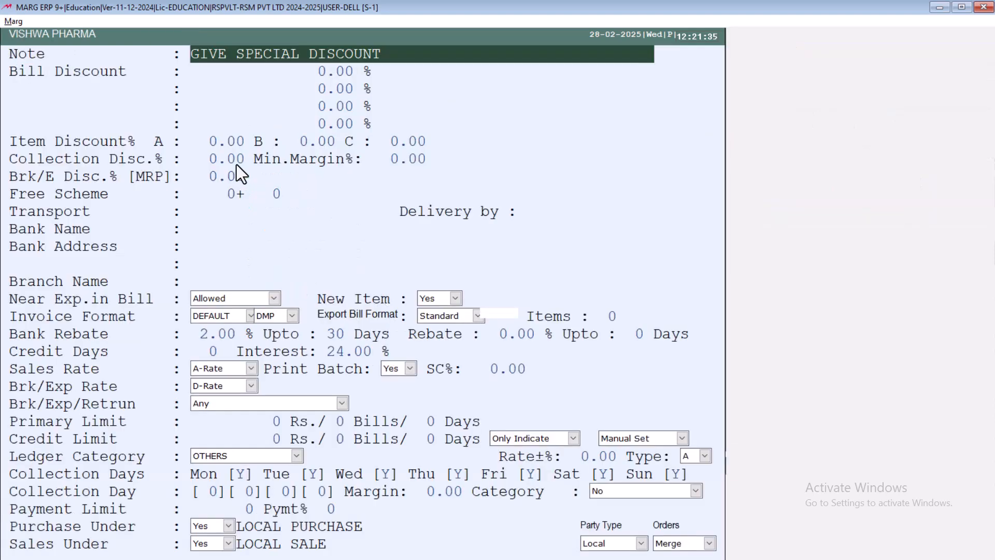
key("Return")
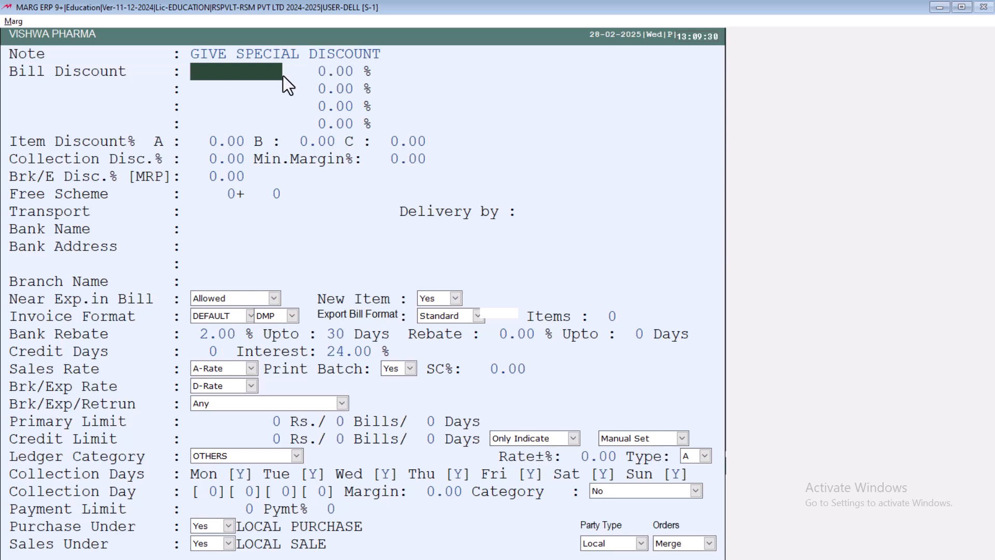
type("CASH")
key("BackSpace")
key("BackSpace")
key("BackSpace")
key("BackSpace")
Set the first bill discount of VISHWA PHARMA to 10%, leaving its description blank
key("Return")
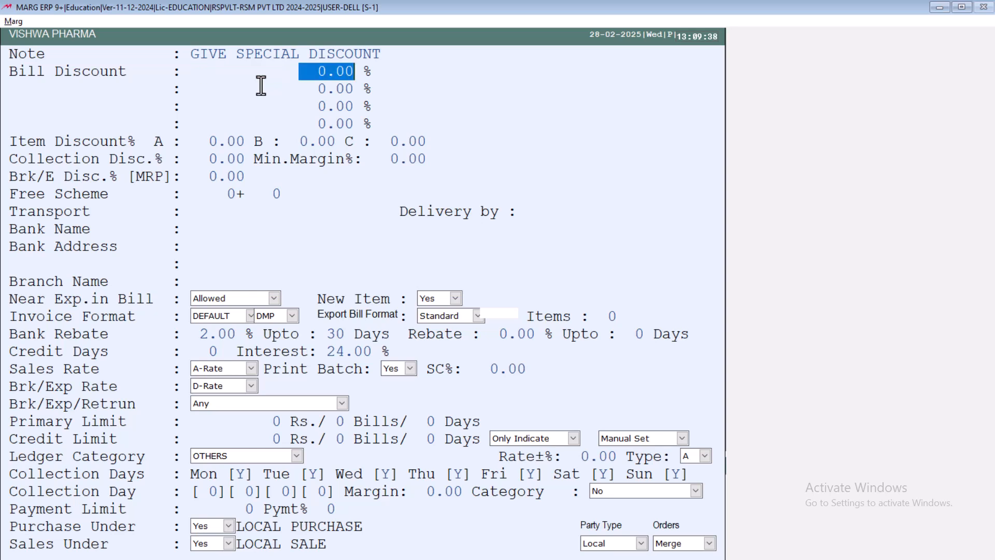
type("10")
key("Return")
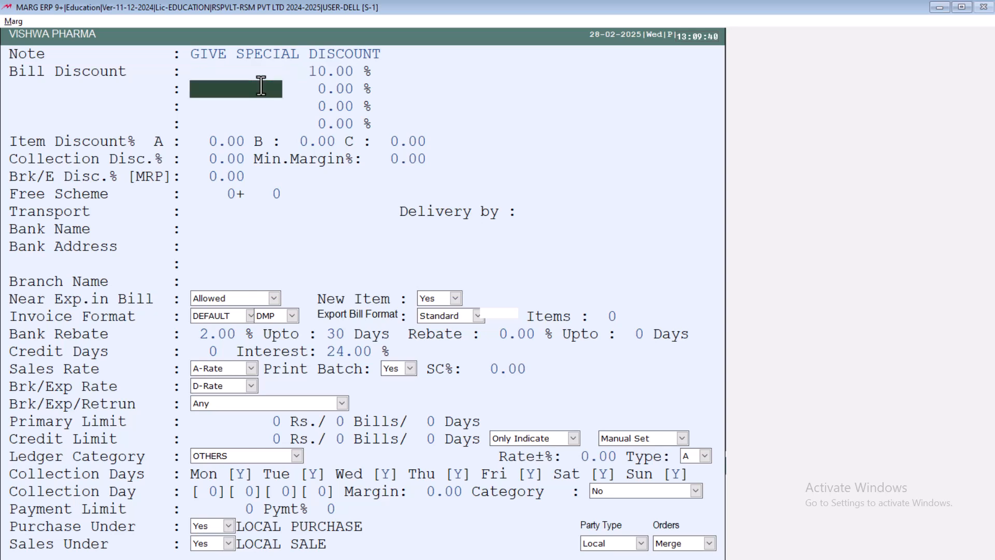
key("Return")
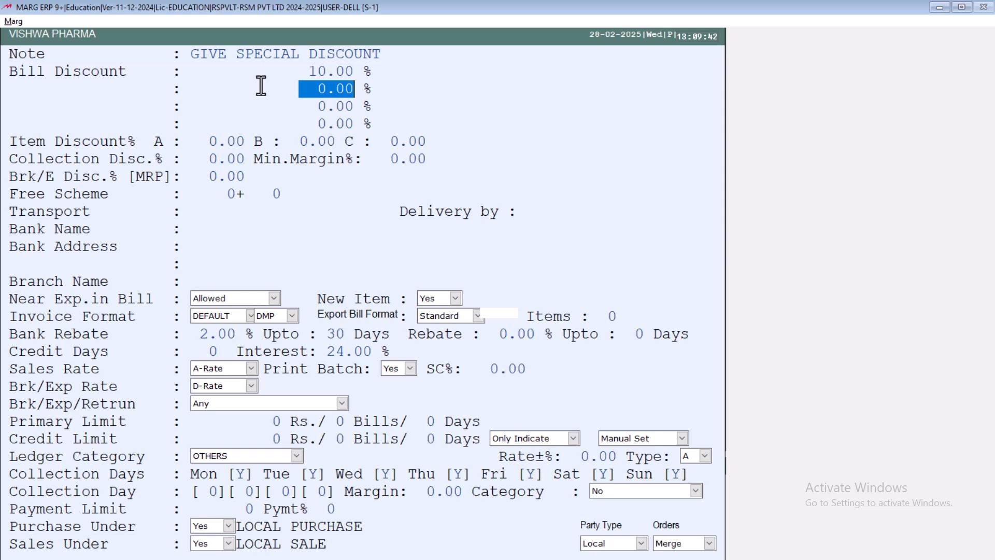
type("15 .")
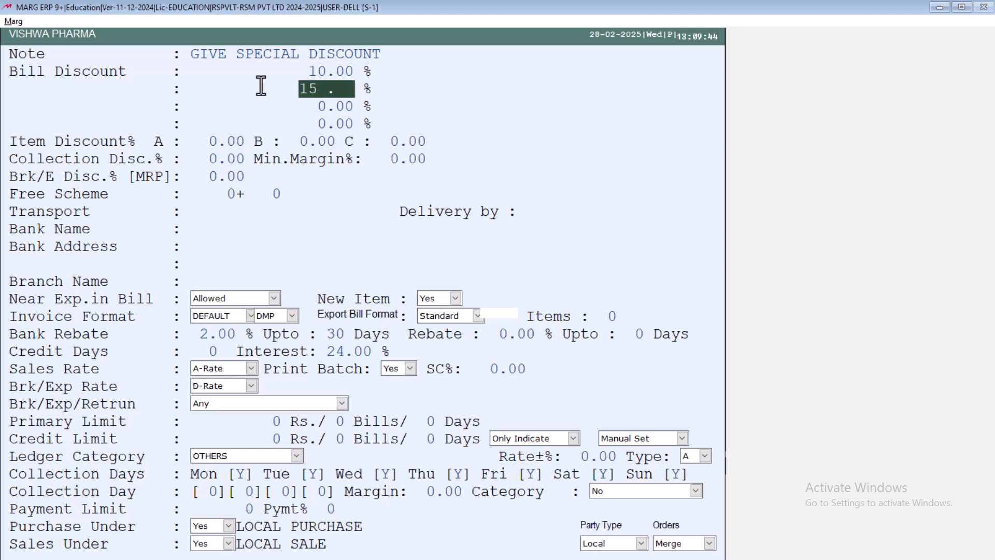
key("BackSpace")
key("BackSpace")
key("Return")
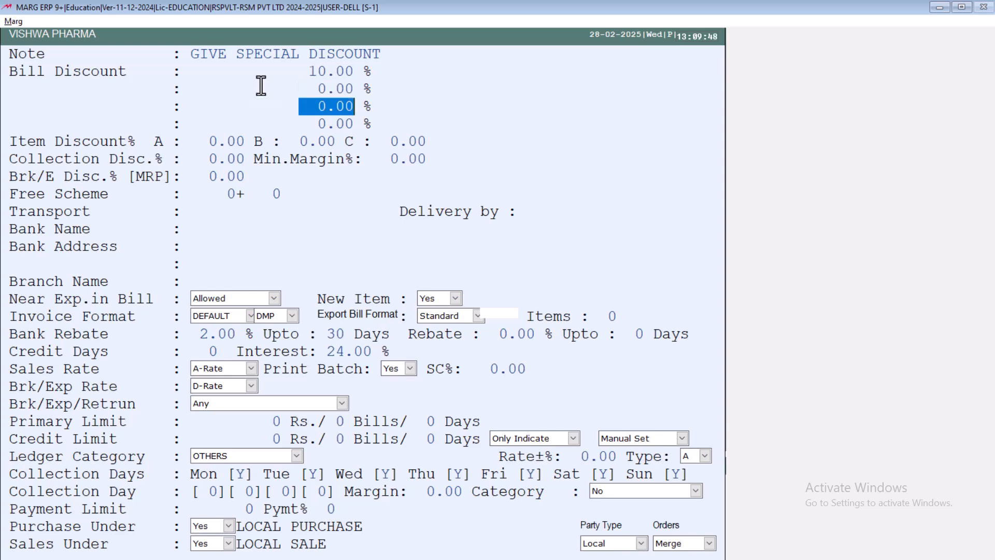
Save the party's other details and open a new sale bill for VISHWA PHARMA
key("Page_Down")
key("Escape")
key("Return")
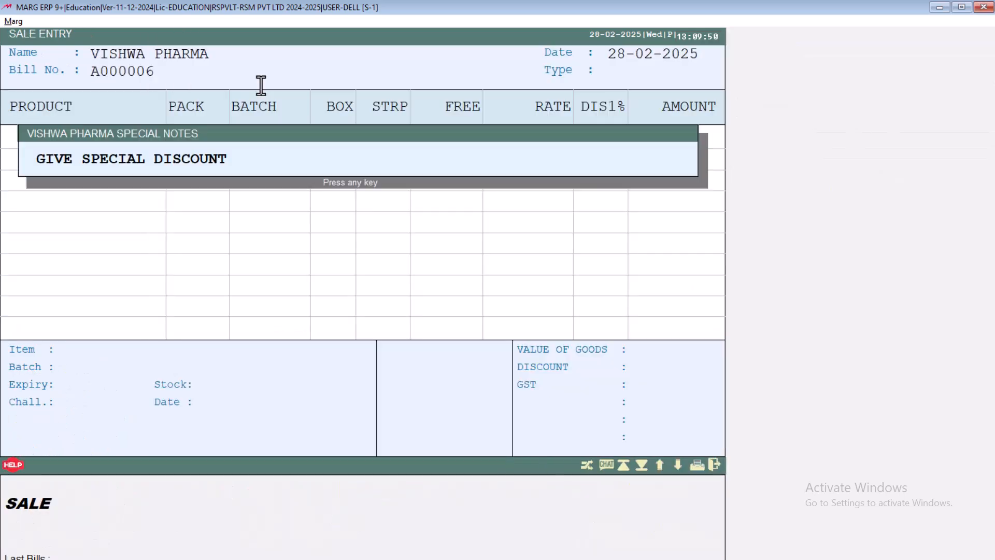
key("Return")
key("Return")
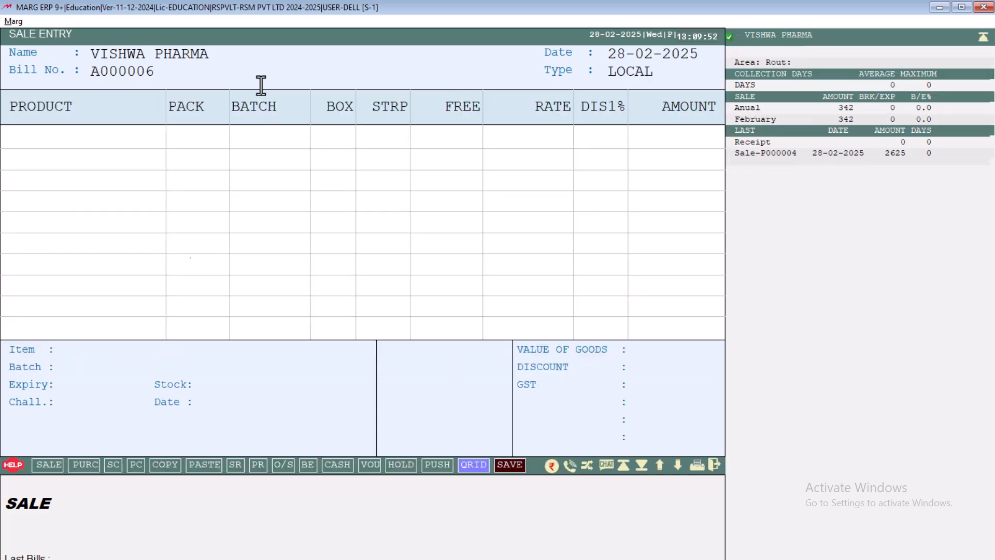
Add 10 strips of AMIFRU 40 MG TAB from batch TB-7374 to the bill
key("Return")
key("Return")
key("Return")
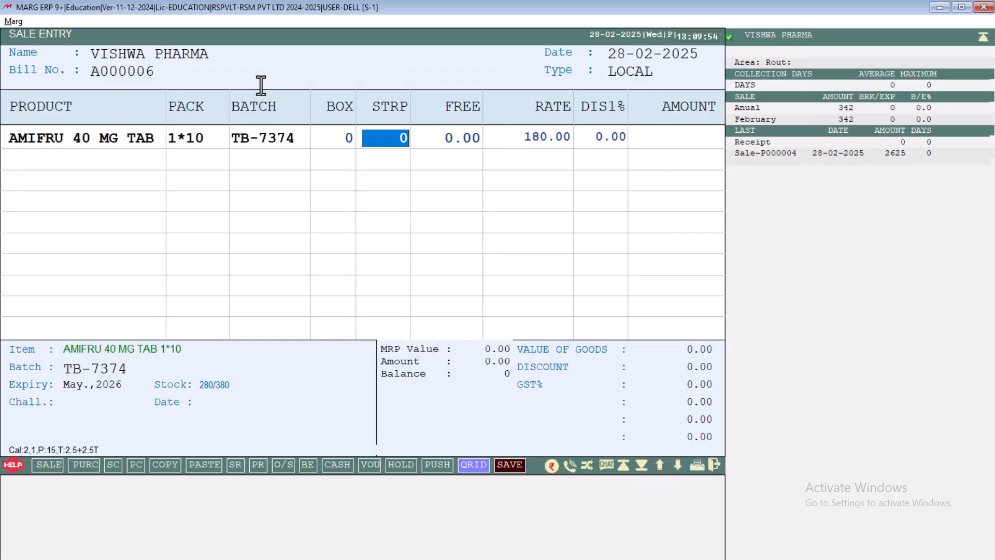
type("10")
key("Return")
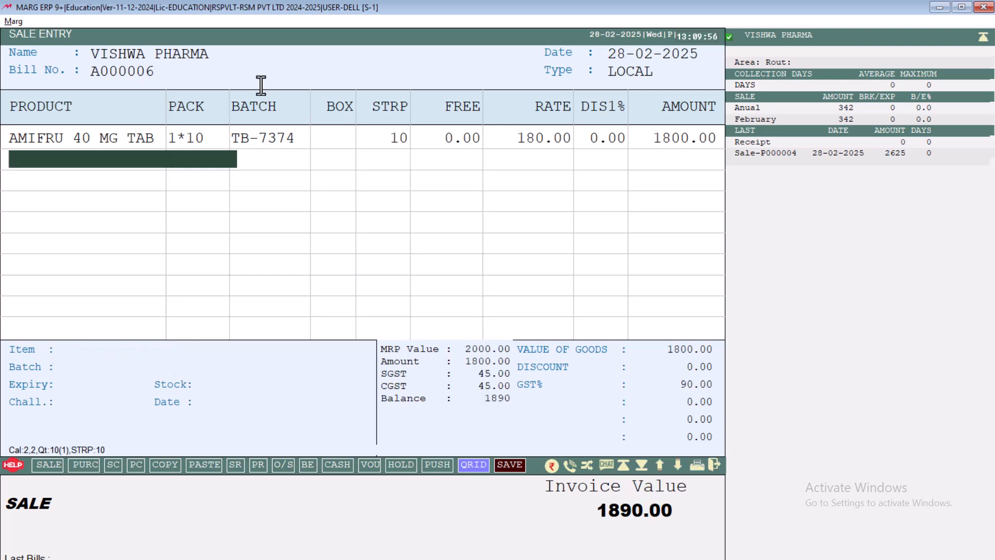
Finish the item list, accept the 10% bill discount and proceed to the bill's save prompt
key("Return")
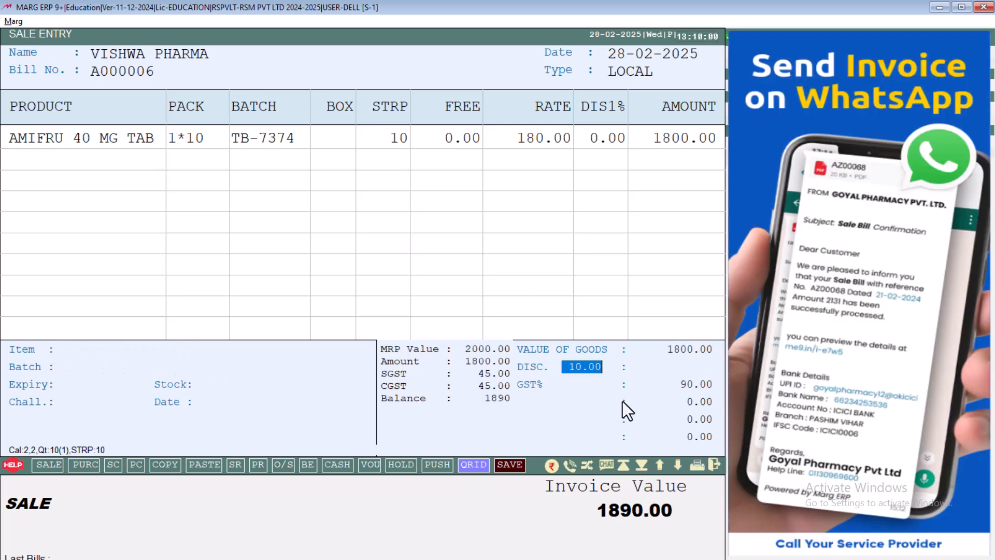
key("Return")
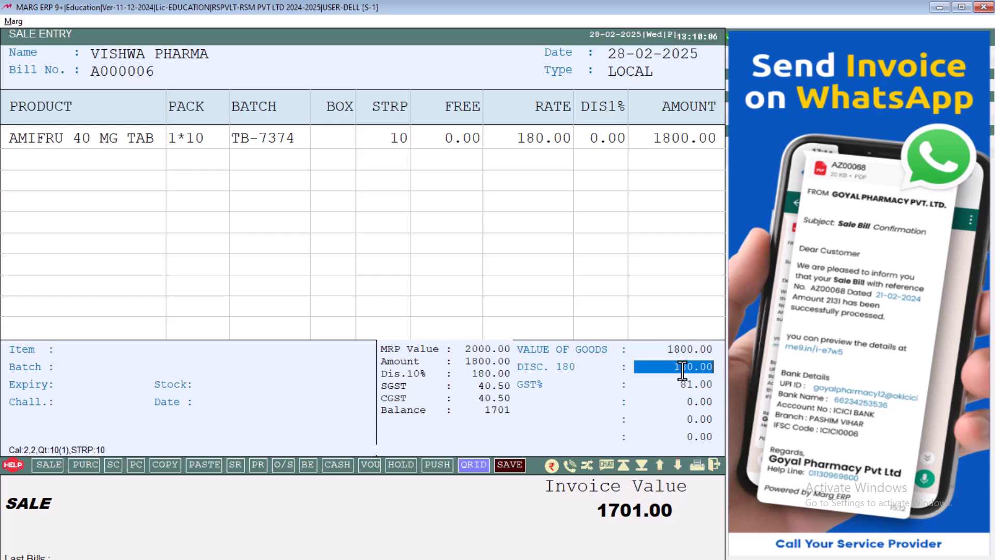
key("Return")
key("Return")
key("Return")
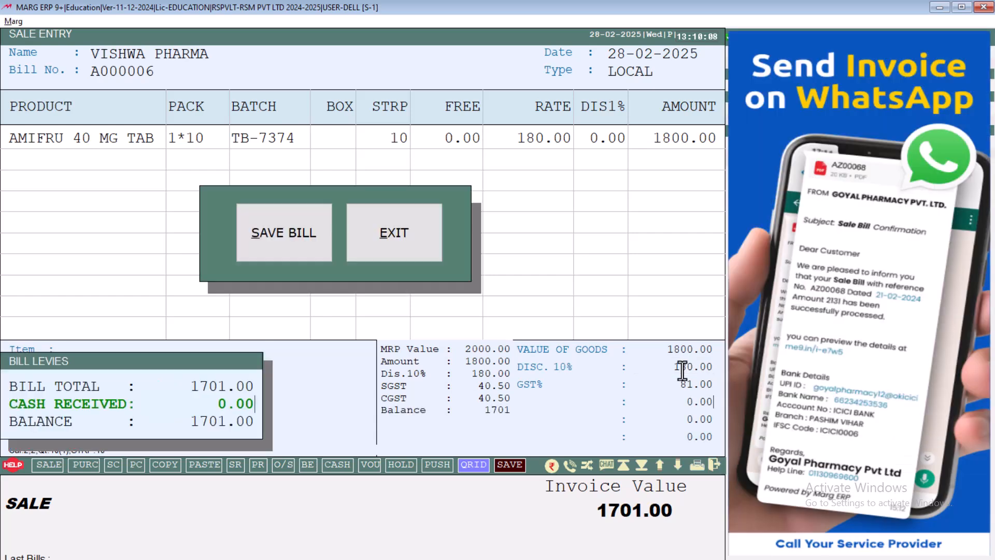
Exit the sale bill without saving it
key("Escape")
key("Escape")
key("Escape")
key("Right")
key("Return")
Clear the first bill discount percentage in VISHWA PHARMA's other details
key("F3")
key("Down")
key("Return")
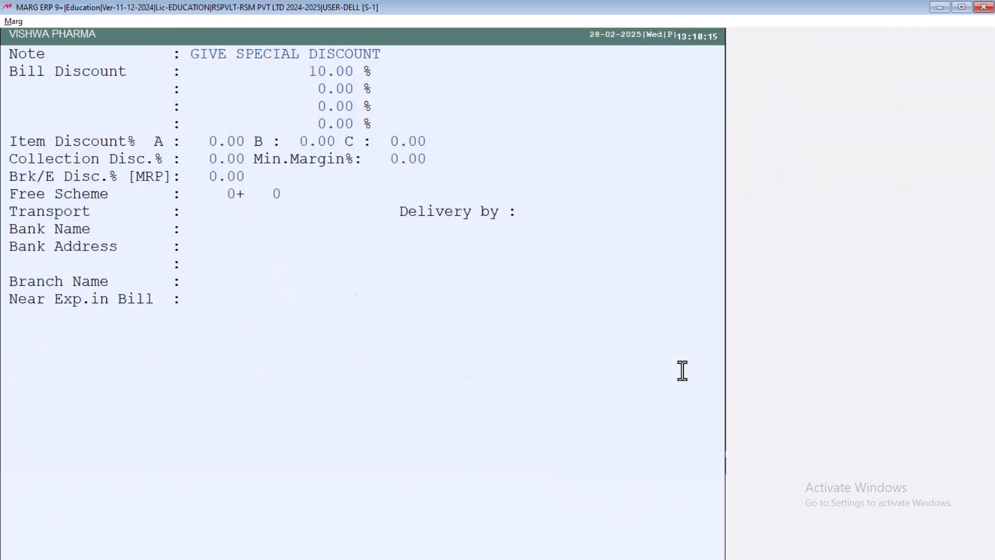
key("Return")
key("Return")
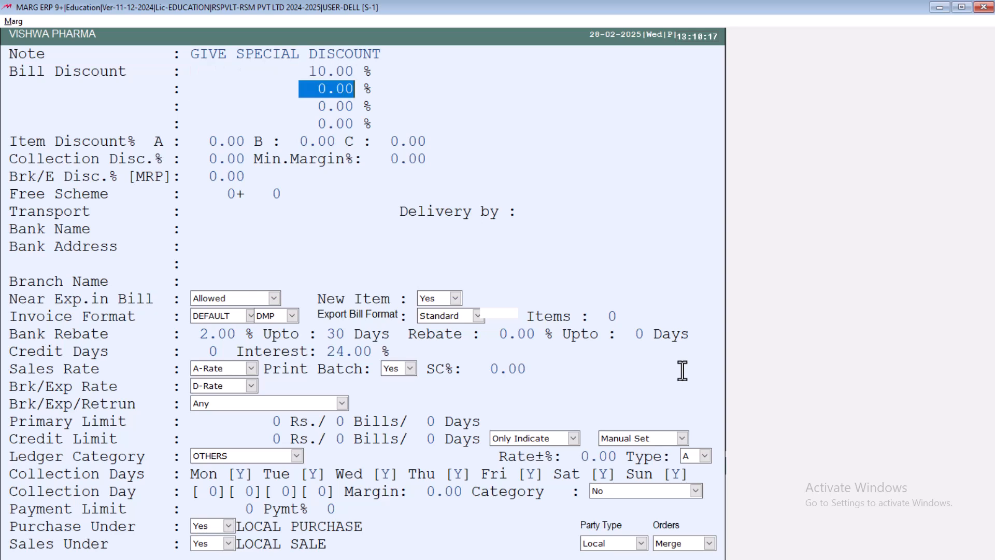
key("Return")
key("Up")
key("Up")
key("Up")
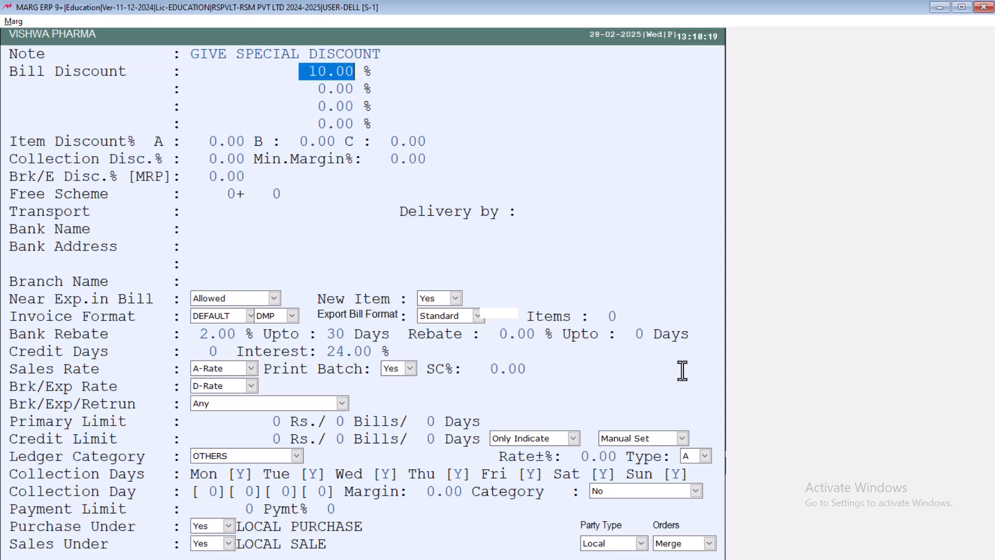
key("BackSpace")
key("Return")
key("Return")
key("Return")
key("Return")
key("Return")
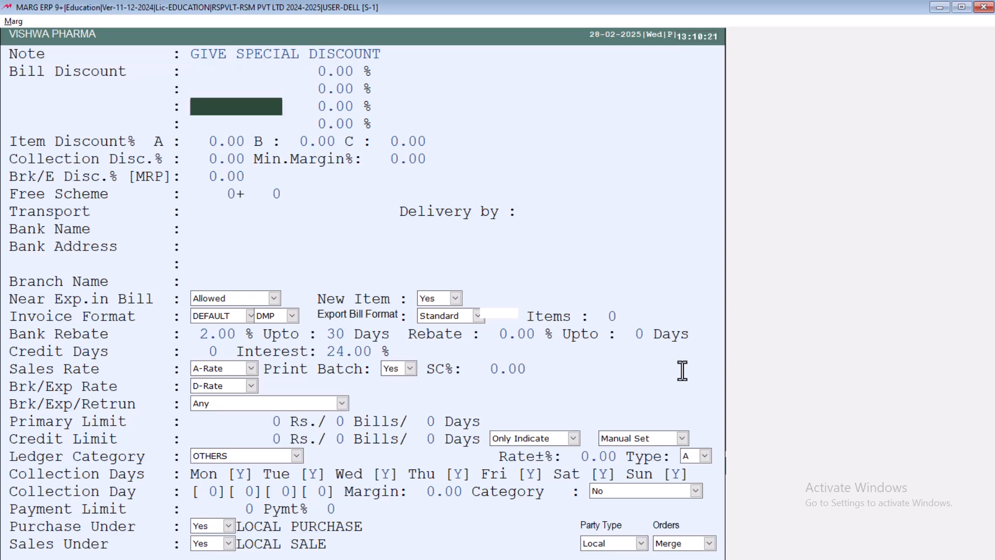
Set item discount A to 5% for VISHWA PHARMA and return to the ledger list
key("Up")
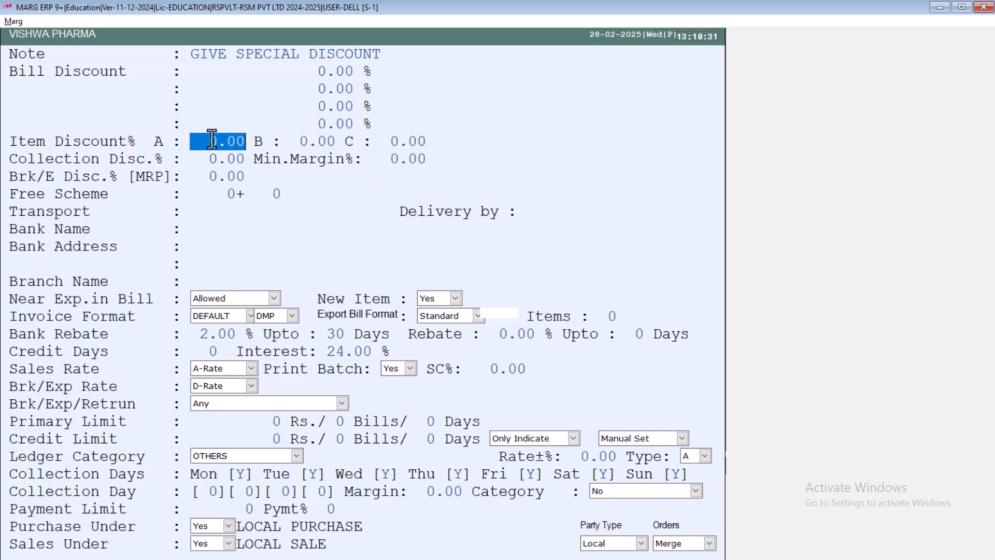
type("5.")
key("Return")
key("Return")
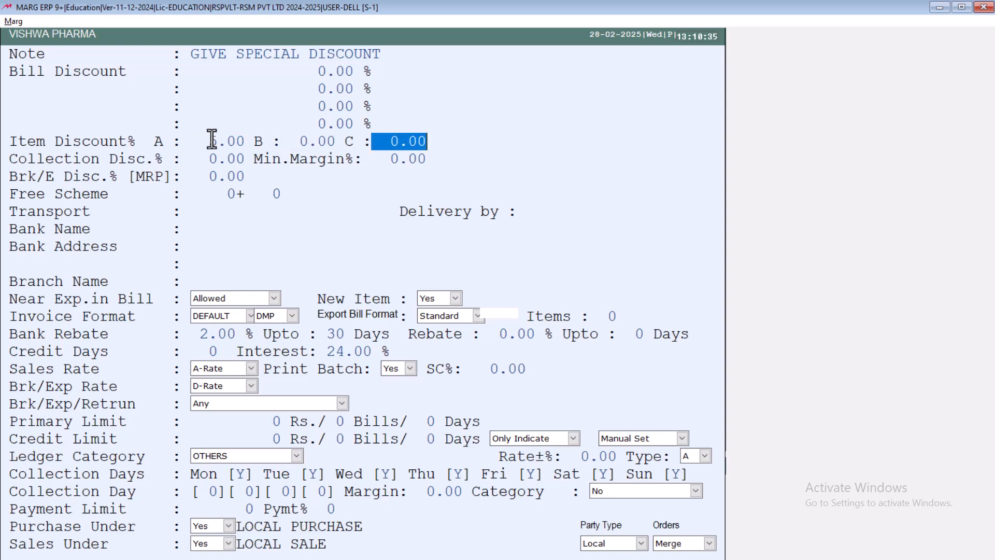
key("Escape")
key("Escape")
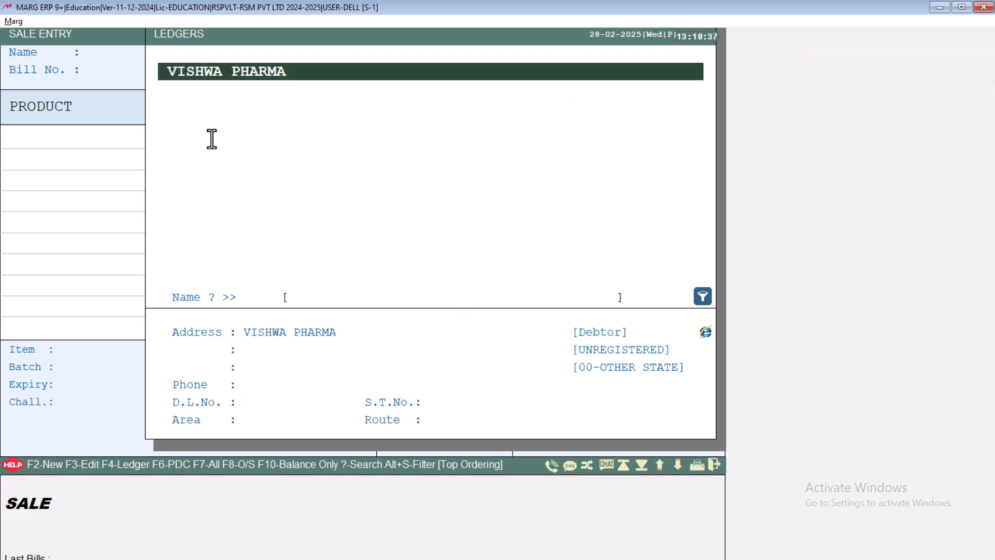
Start a sale bill for VISHWA PHARMA and add 10 strips of AMIFRU 40 MG TAB, batch TB-7374
key("Return")
key("Return")
key("Return")
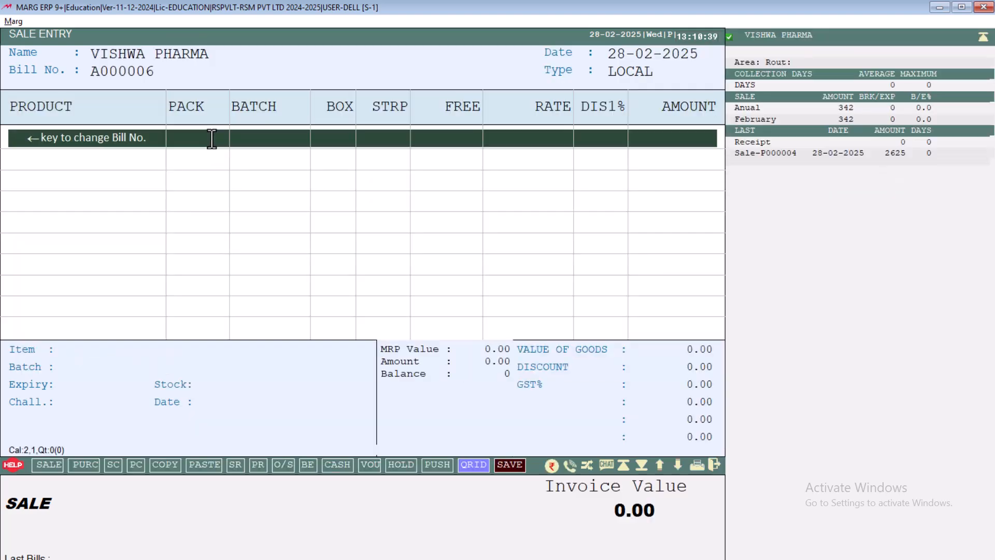
key("Return")
key("Return")
key("Return")
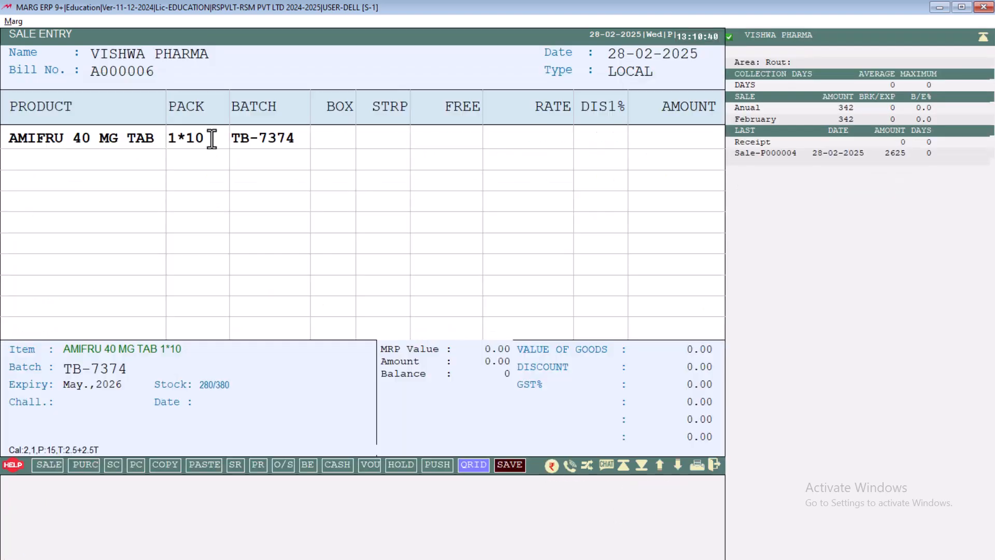
type("10")
key("Return")
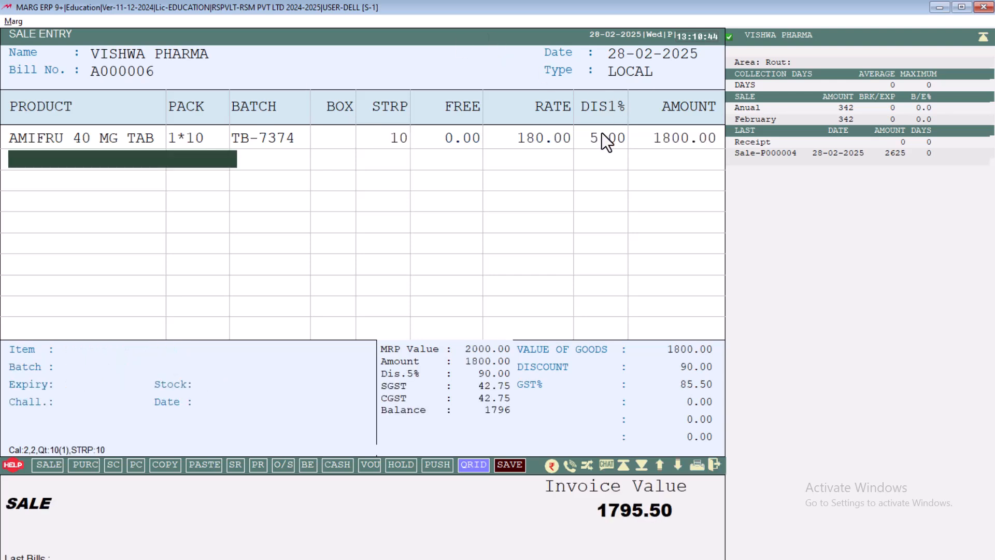
Add 10 strips of CROCIN, batch WERTY, to VISHWA PHARMA's sale bill
key("Return")
key("Down")
key("Down")
key("Return")
key("Return")
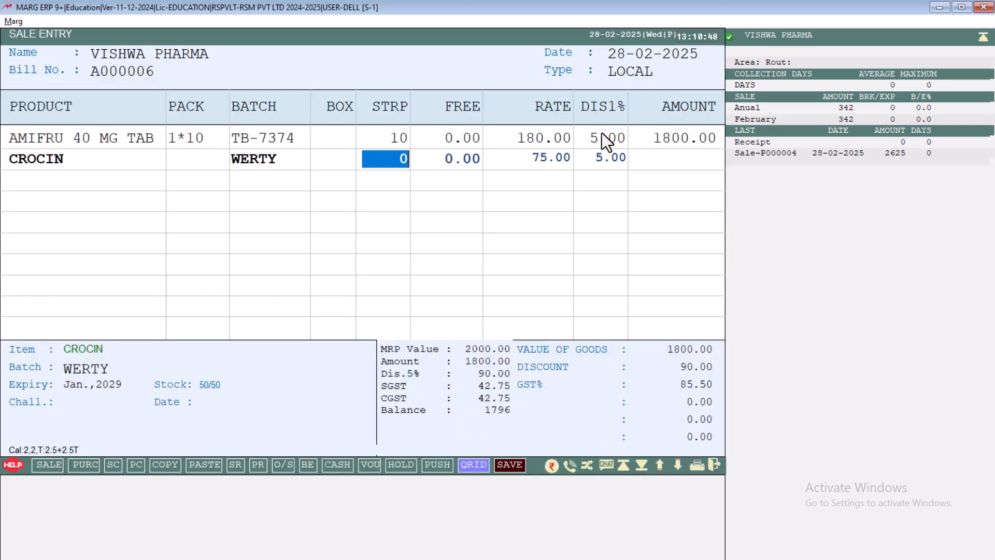
type("10")
key("Return")
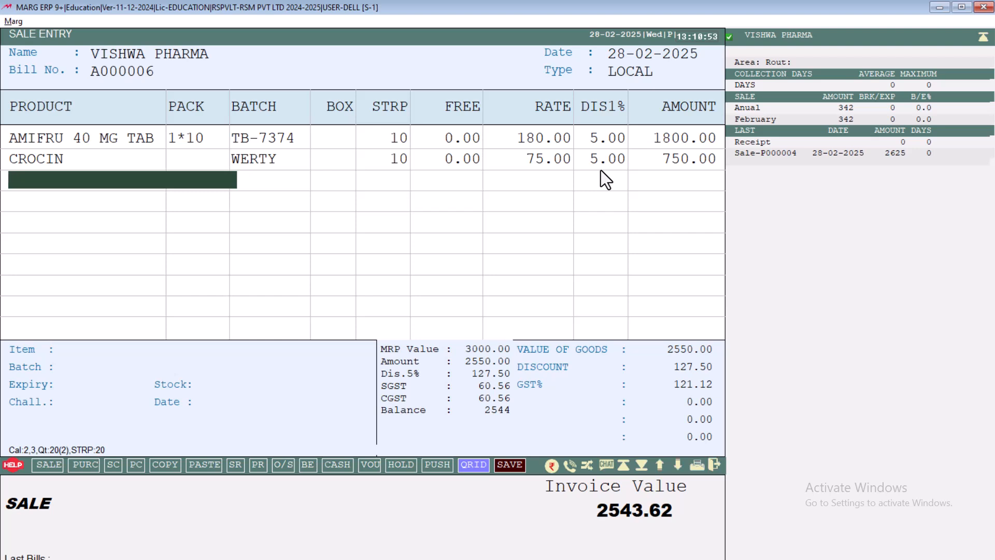
Exit VISHWA PHARMA's sale bill without saving and start a new one for SK PHARMA
key("Escape")
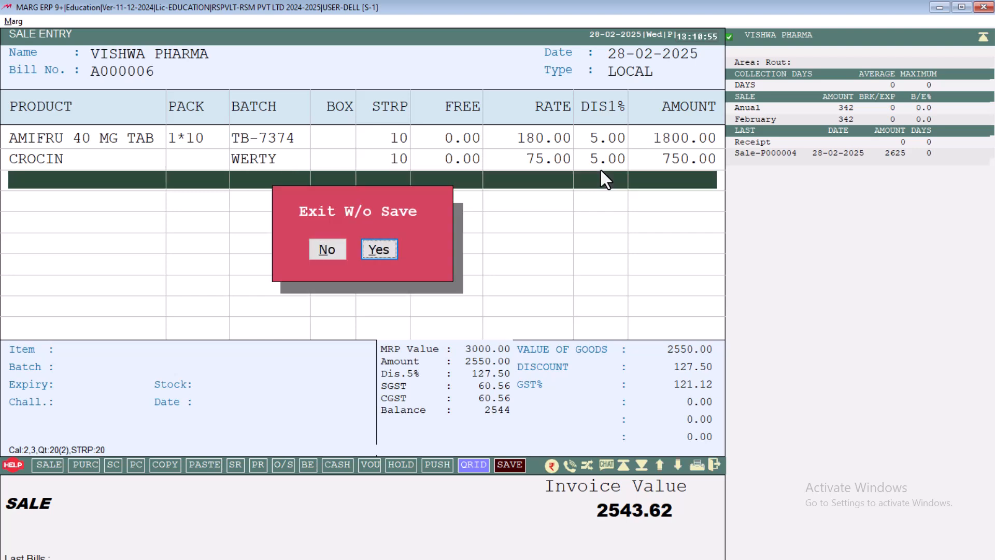
key("Return")
key("Up")
key("Return")
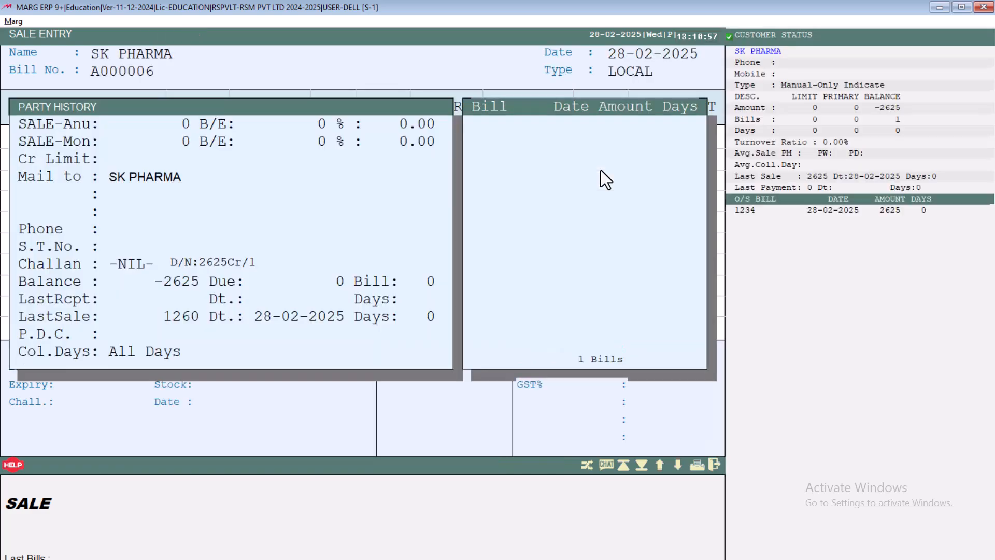
key("Escape")
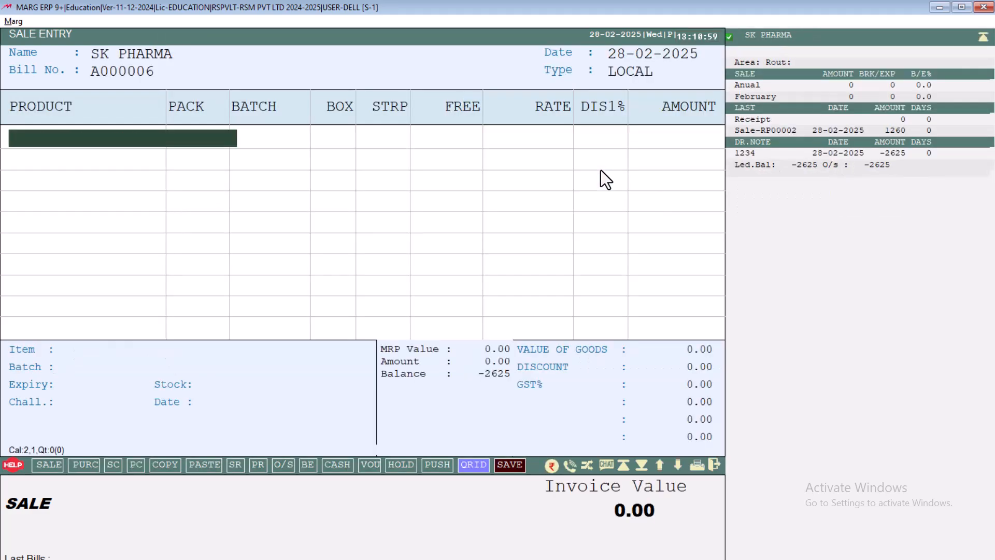
Enter 10 strips of CROCIN, batch WERTY, in SK PHARMA's sale bill
key("Return")
key("Return")
key("Return")
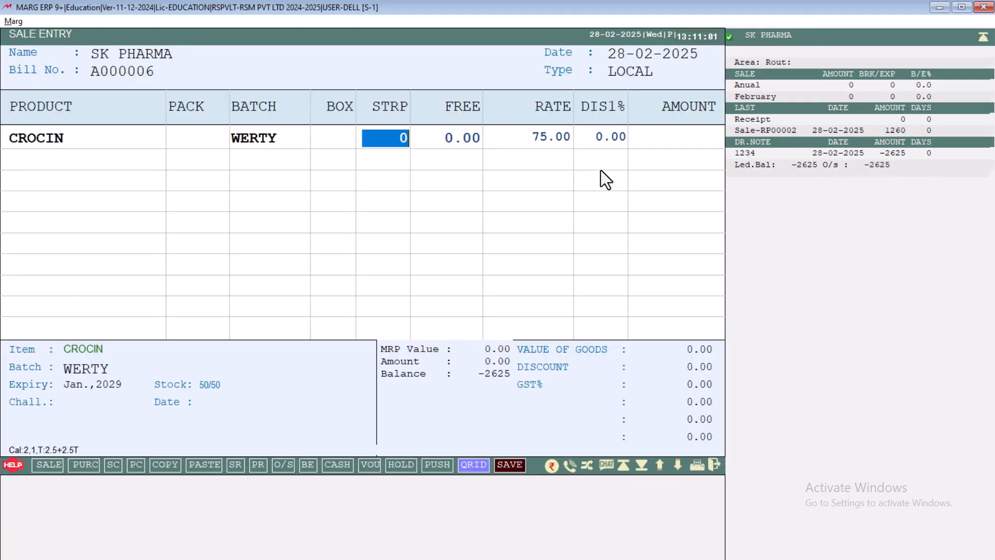
type("10")
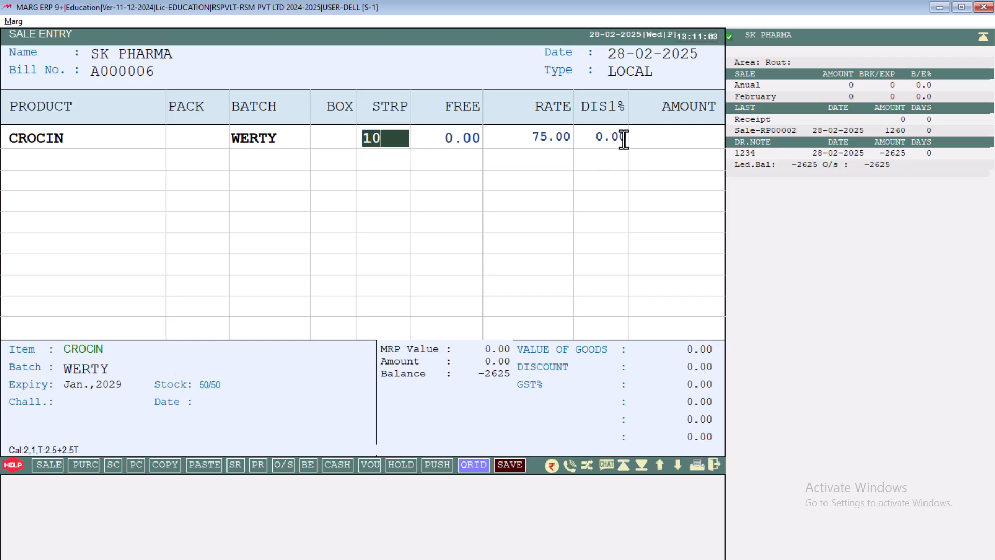
key("Return")
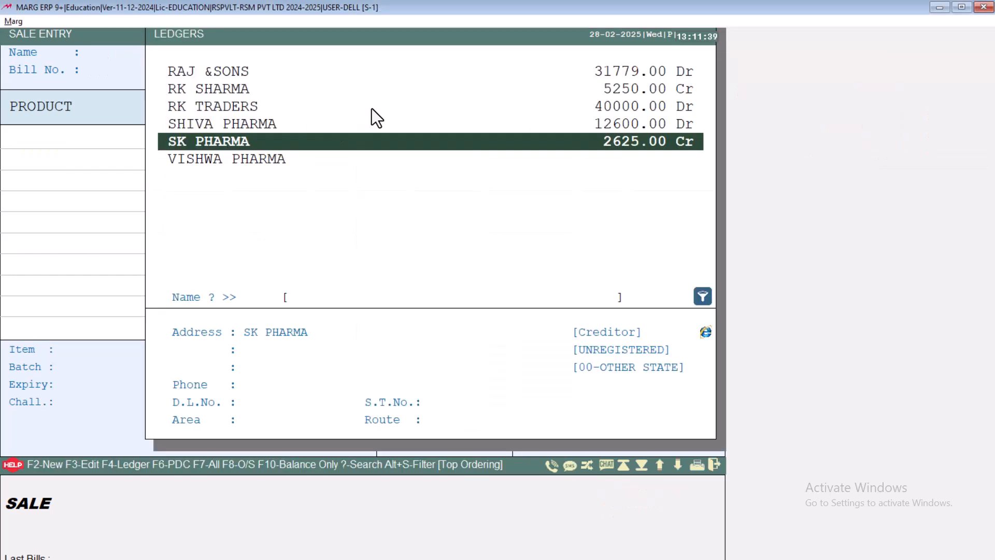
Reset item discount A to 0% in VISHWA PHARMA's other details
key("Down")
key("F3")
key("Down")
key("Return")
key("Return")
key("Return")
key("Return")
key("Return")
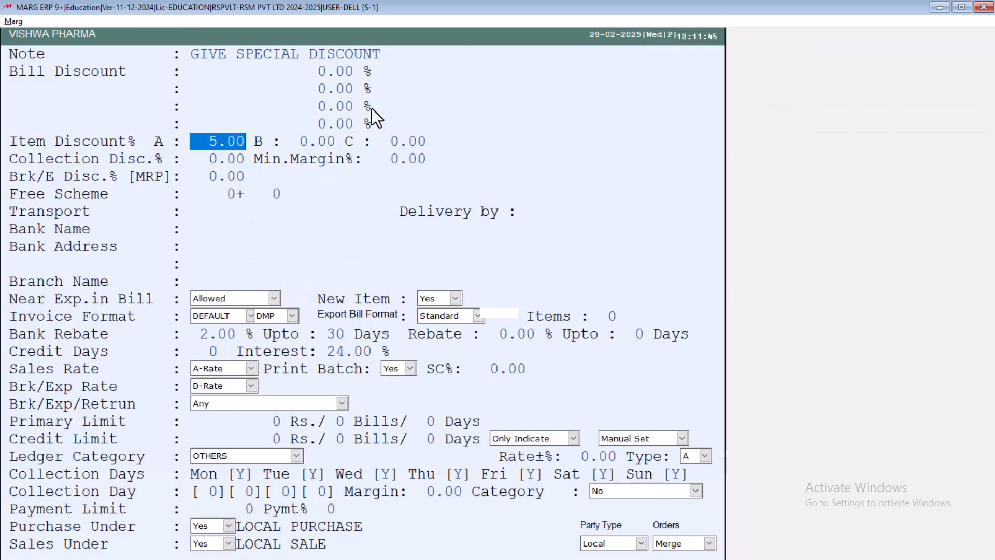
type("0")
key("Return")
key("Return")
key("Return")
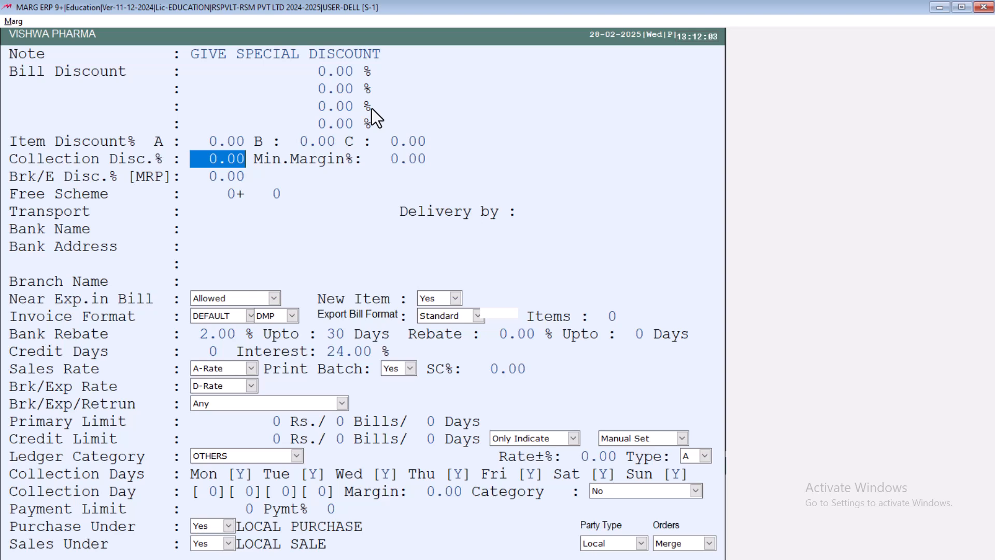
Set VISHWA PHARMA's collection discount to 2% and credit days to 10
type("2")
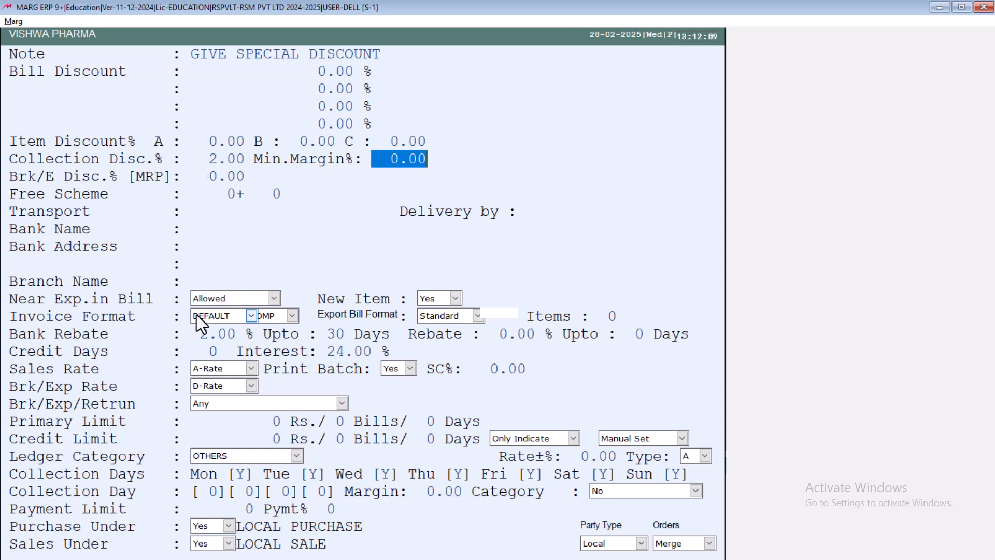
left_click(211, 350)
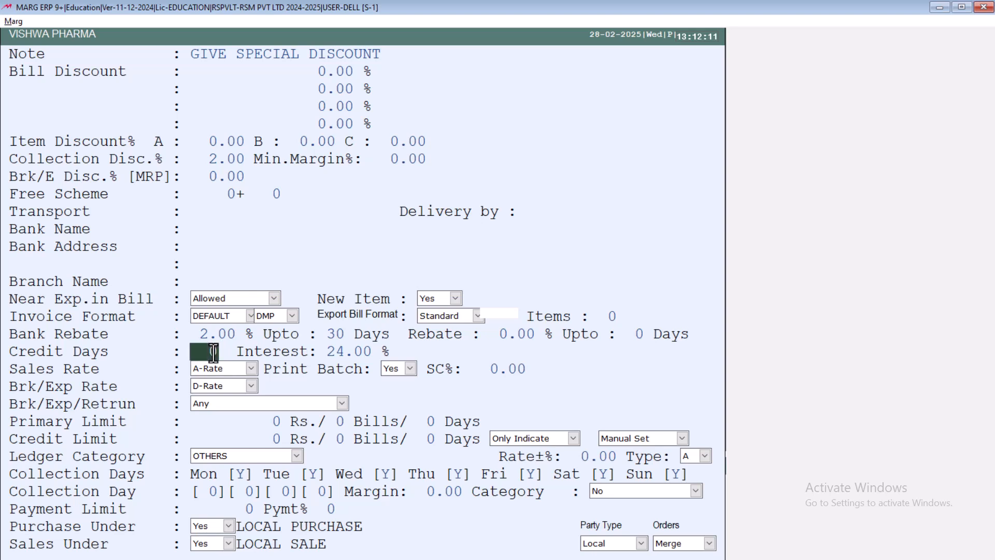
double_click(214, 353)
type("10")
key("Return")
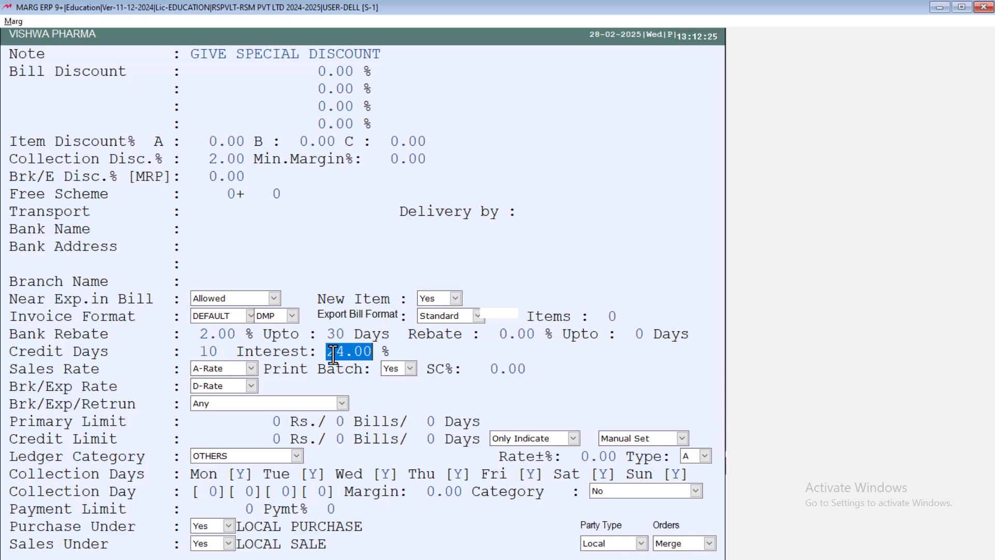
Set VISHWA PHARMA's interest to 12% and return to the ledger list
type("12.")
key("Return")
key("Return")
key("Escape")
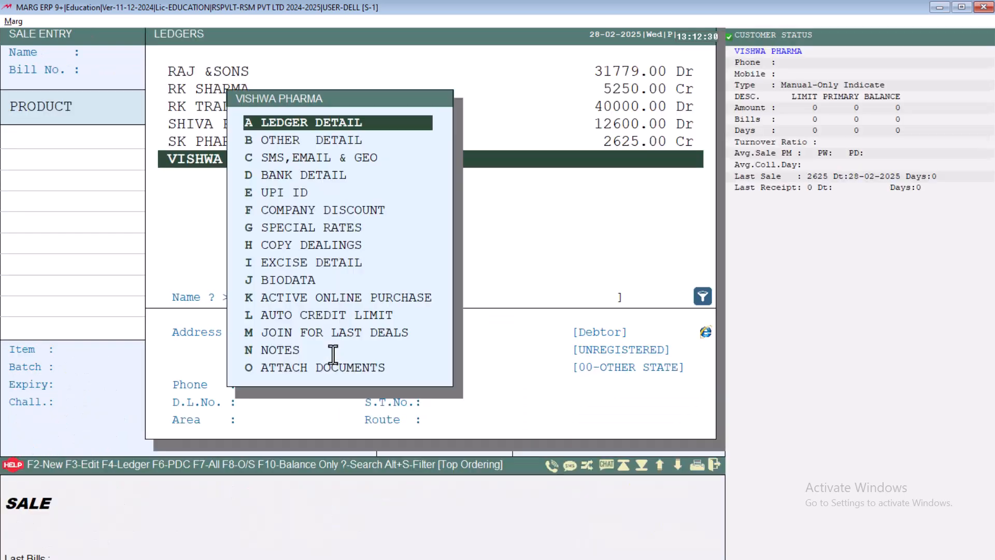
key("Escape")
Start a new sale bill for VISHWA PHARMA with 10 strips of AMIFRU 40 MG TAB, batch TB-7374
key("Return")
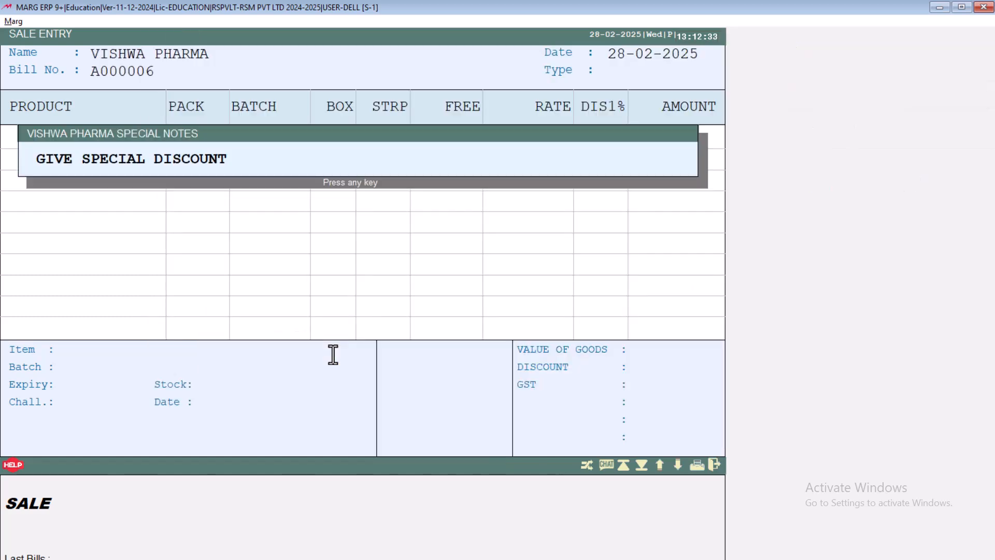
key("Return")
key("Return")
key("Return")
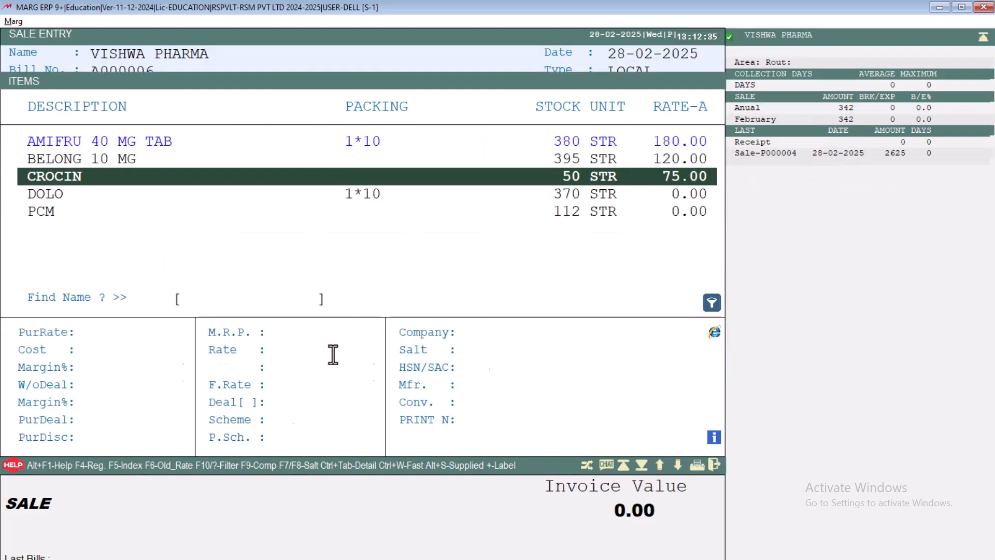
key("Up")
key("Up")
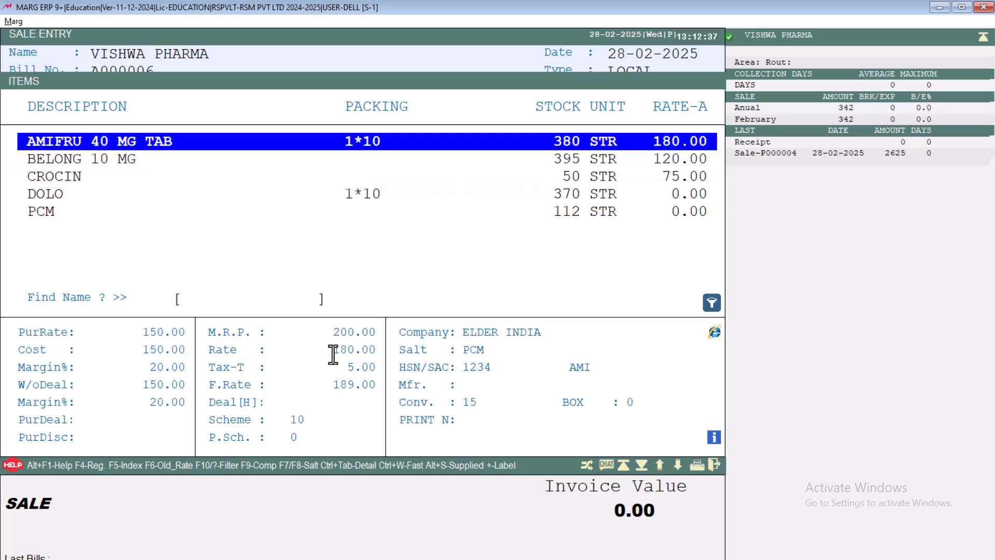
key("Return")
key("Return")
type("10")
key("Return")
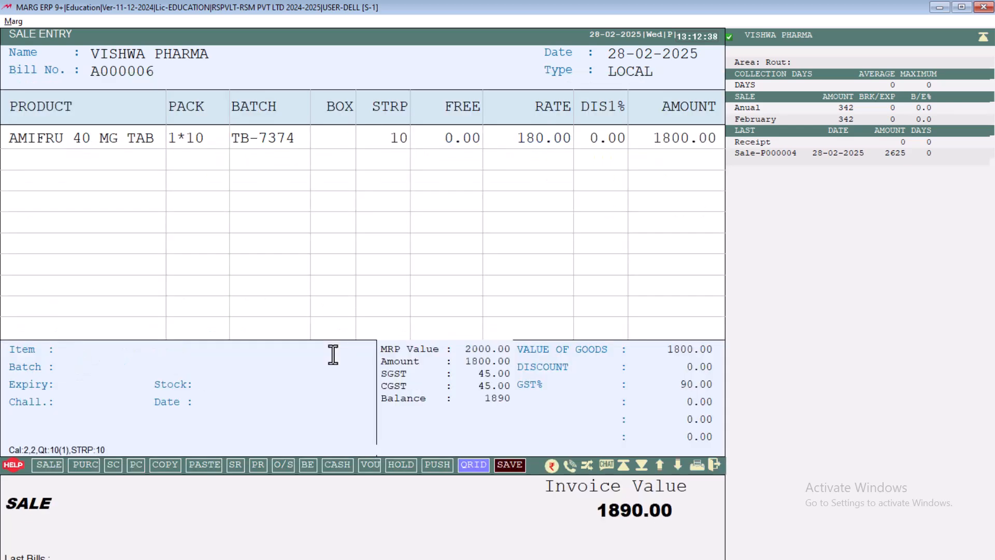
Save VISHWA PHARMA's sale bill, accepting 10 due days and the full 1890.00 Dr amount in the bill adjustment
key("Return")
key("Return")
key("Return")
key("Return")
key("Return")
key("Return")
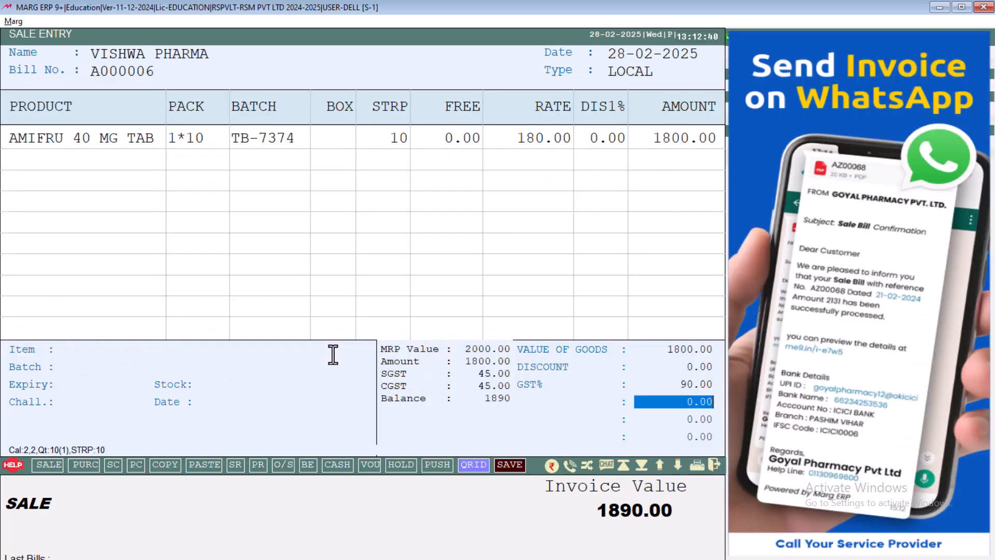
key("Return")
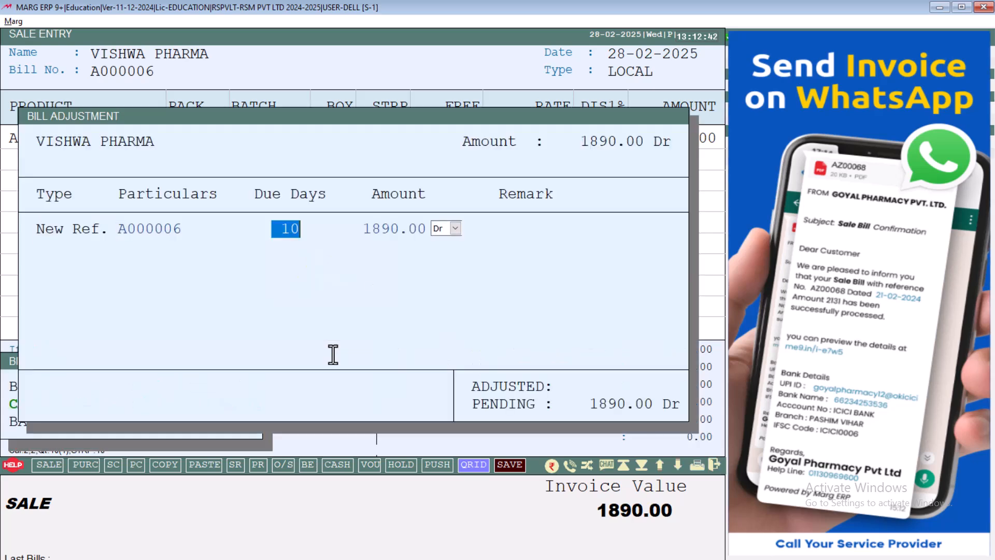
key("Return")
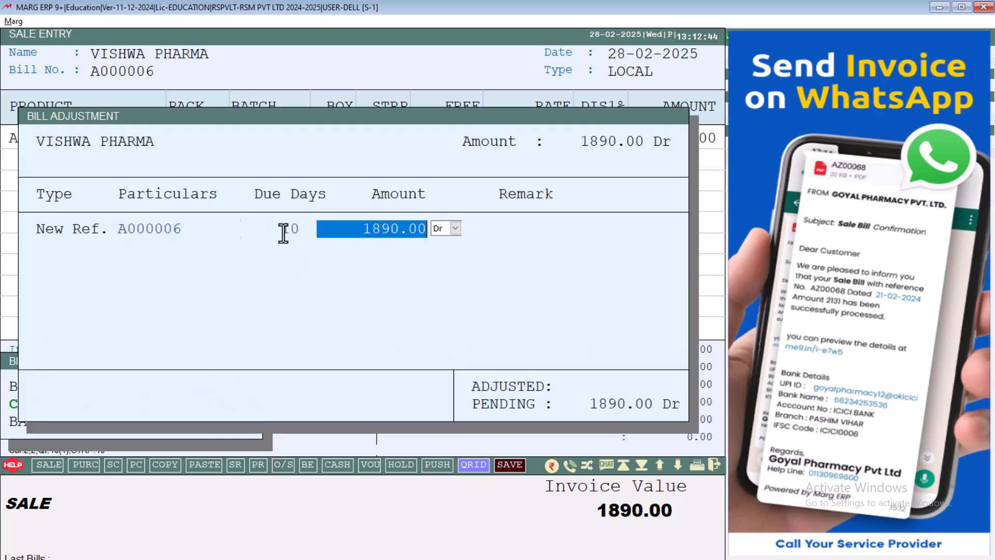
key("Return")
key("Escape")
key("Escape")
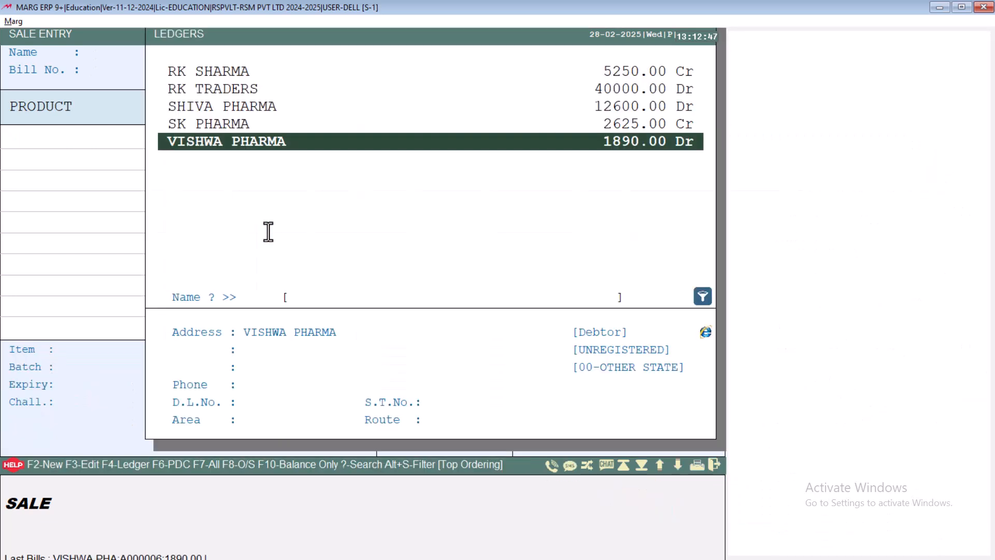
Leave sale entry and start a receipt voucher crediting VISHWA PHARMA
key("Escape")
key("Escape")
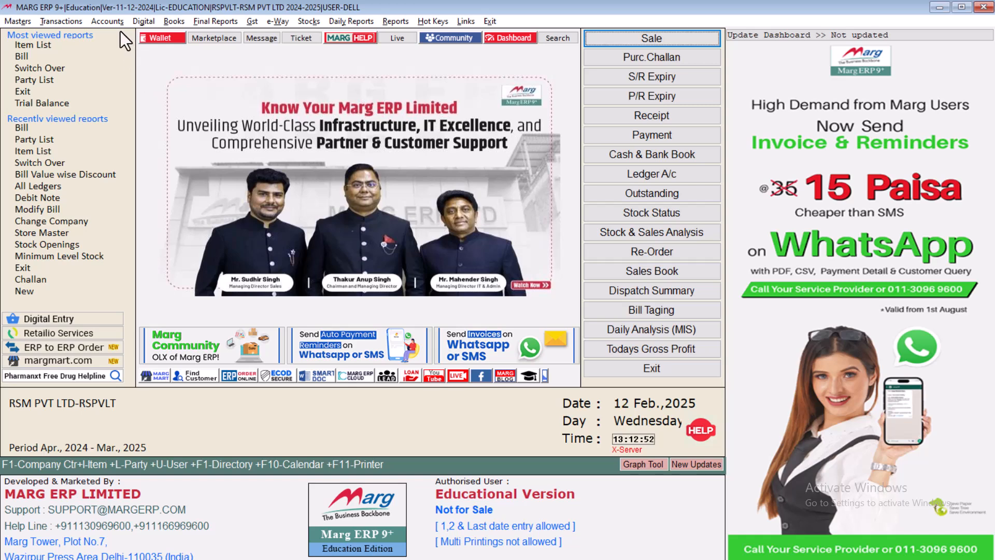
key("alt+a")
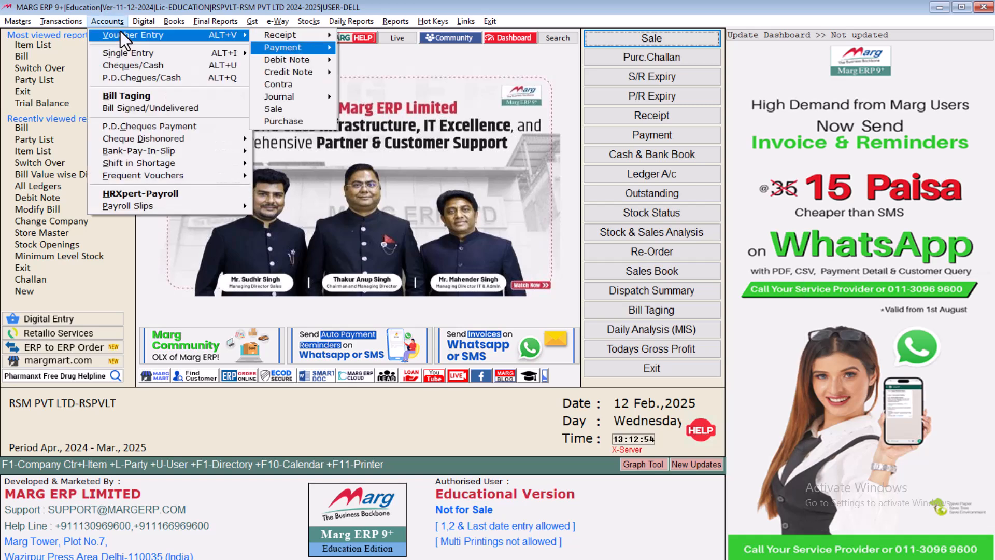
key("Right")
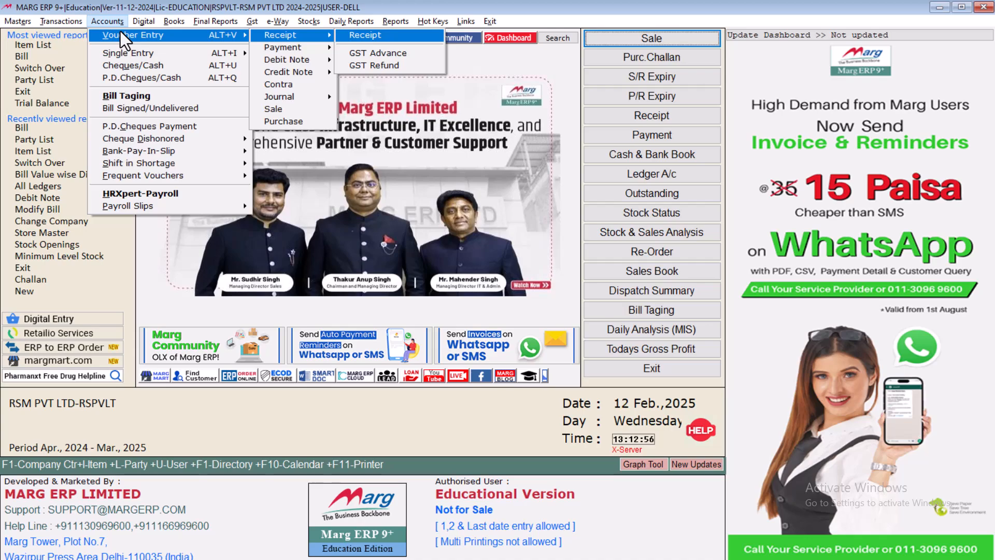
key("Return")
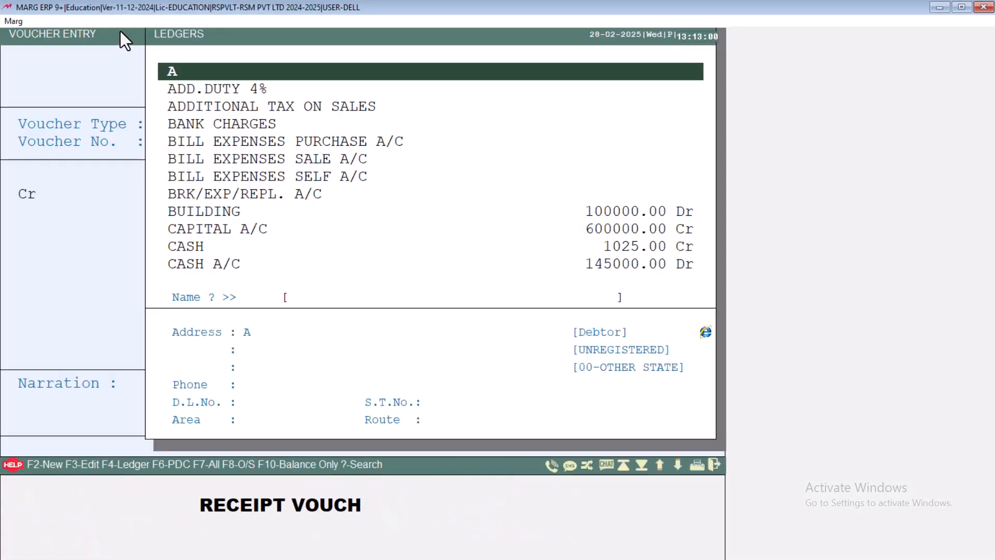
type("VISH")
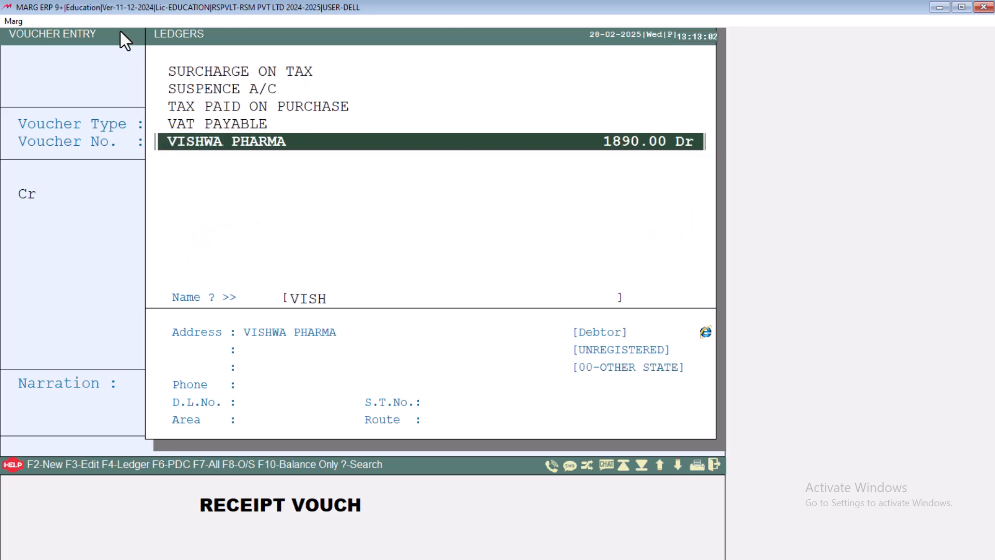
key("Return")
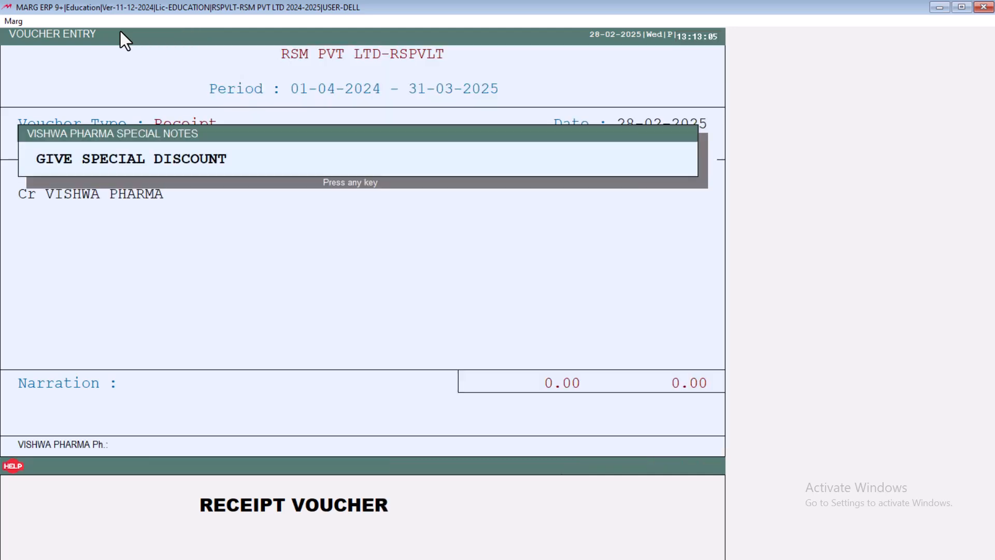
key("Return")
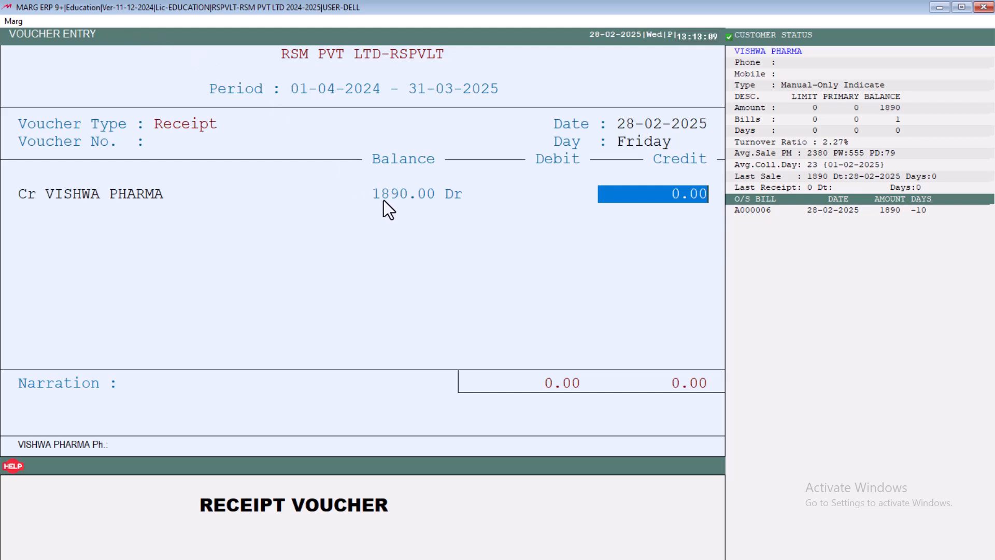
Enter a credit of 1890 for VISHWA PHARMA and adjust it fully against the outstanding sale bill as Adj Ref
type("1890")
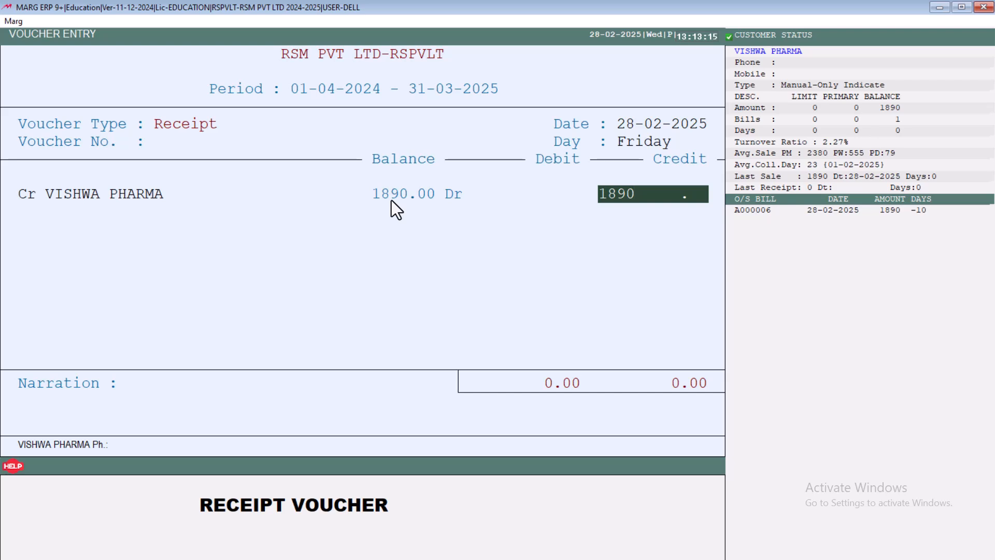
key("Return")
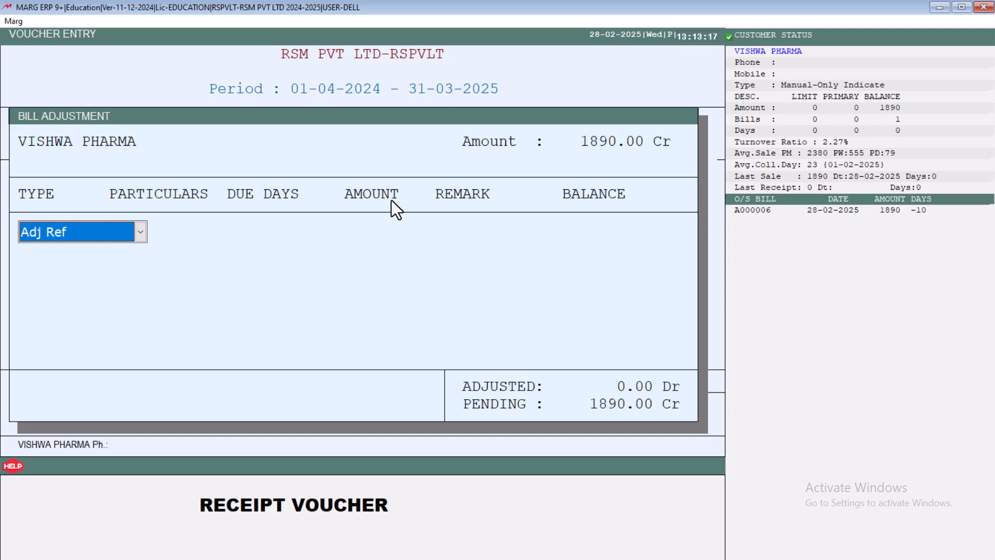
key("Return")
key("Return")
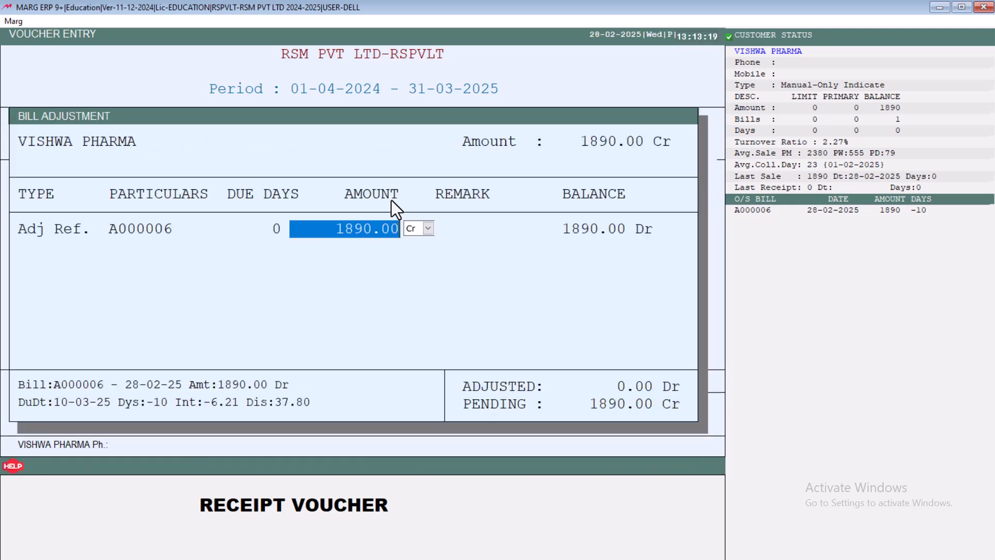
key("Return")
key("Return")
key("Return")
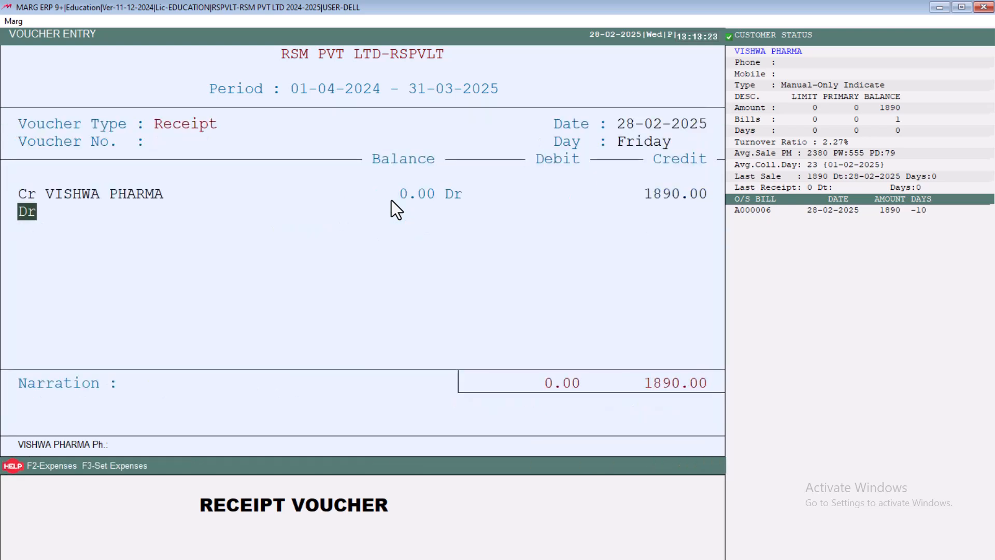
Add a debit line of 37.80 to SHORT & EXESS in the receipt voucher and start another debit line
key("Return")
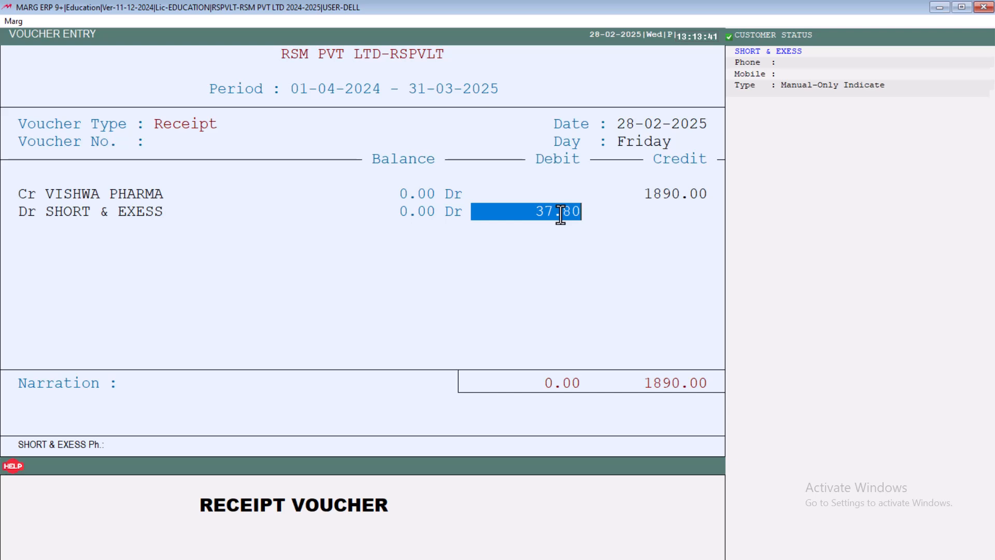
key("Return")
key("Return")
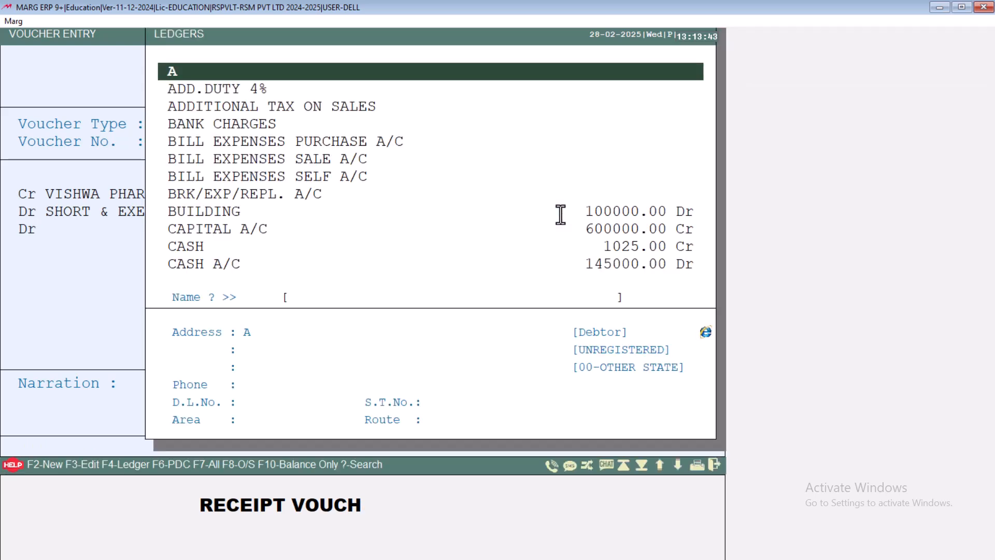
Debit CASH 1852.20 in the receipt voucher and complete the entry up to the save choice
key("Down")
key("Down")
key("Down")
key("Down")
key("Down")
key("Down")
key("Down")
key("Down")
key("Down")
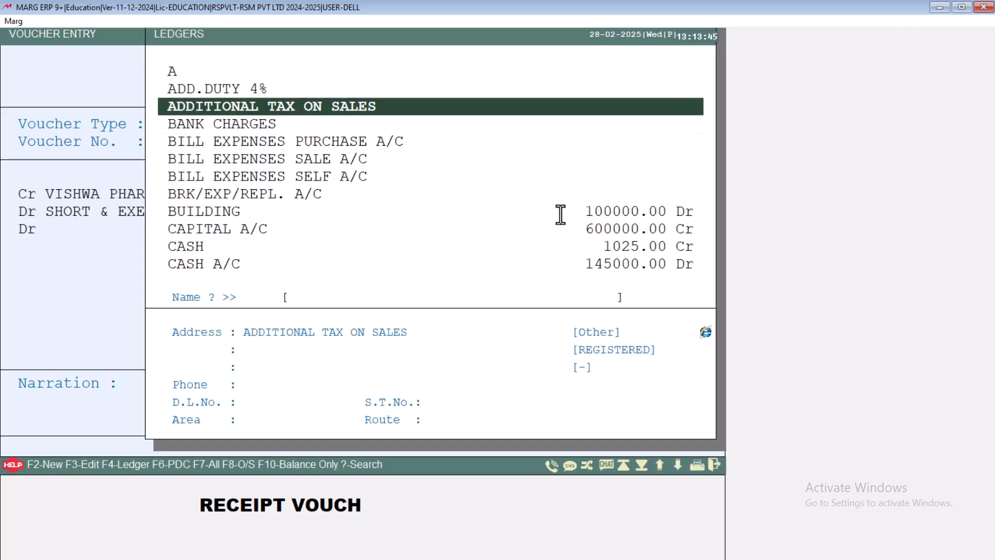
key("Down")
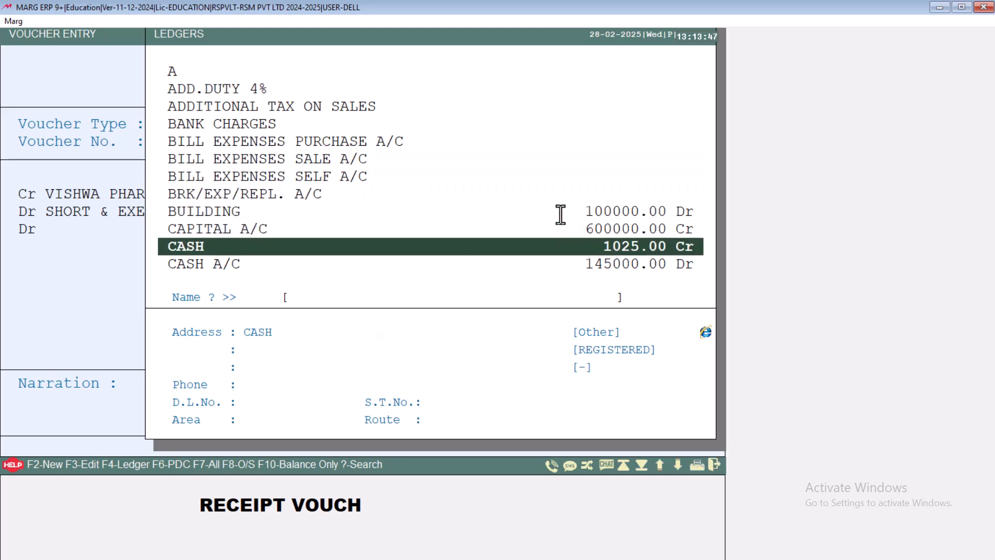
key("Return")
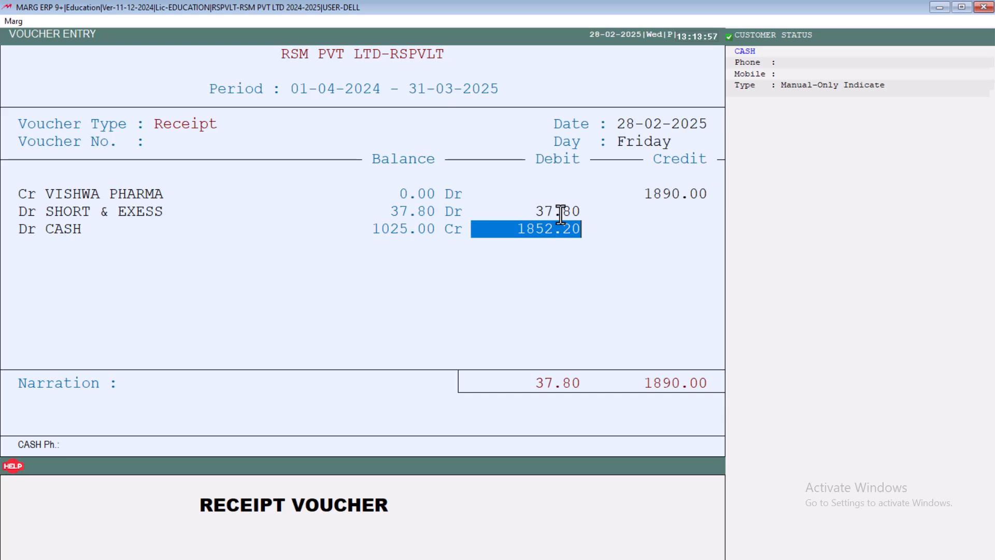
key("Return")
key("Return")
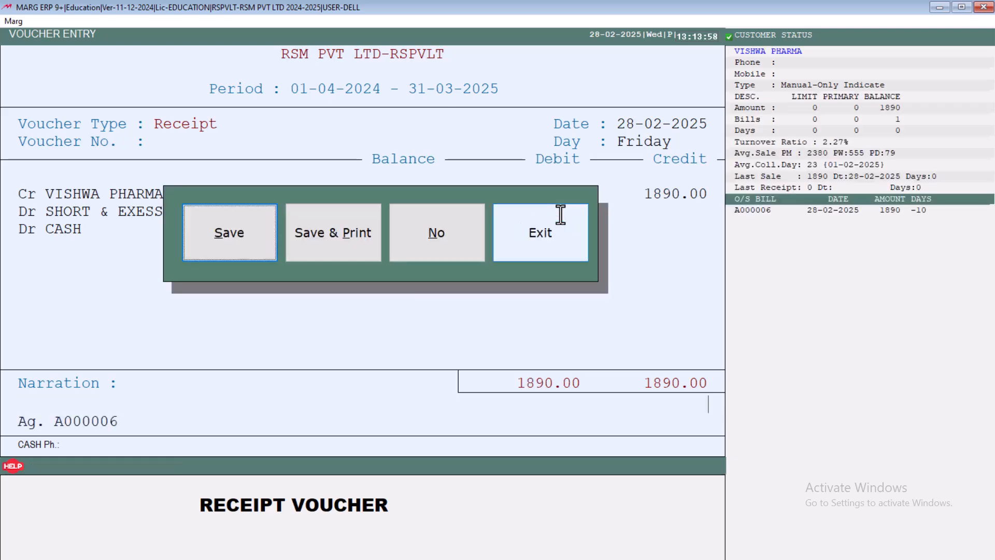
Discard the receipt voucher without saving it
key("Right")
key("Escape")
key("Escape")
key("Right")
key("Return")
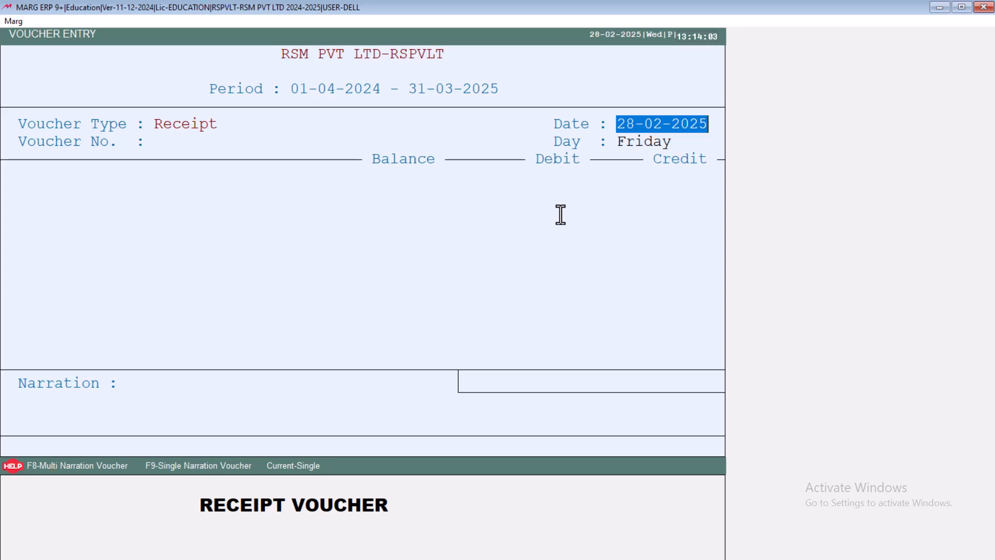
Date a new receipt voucher 31-03-2025 and choose VISHWA PHARMA as the credited ledger
key("BackSpace")
type("11-2")
key("Return")
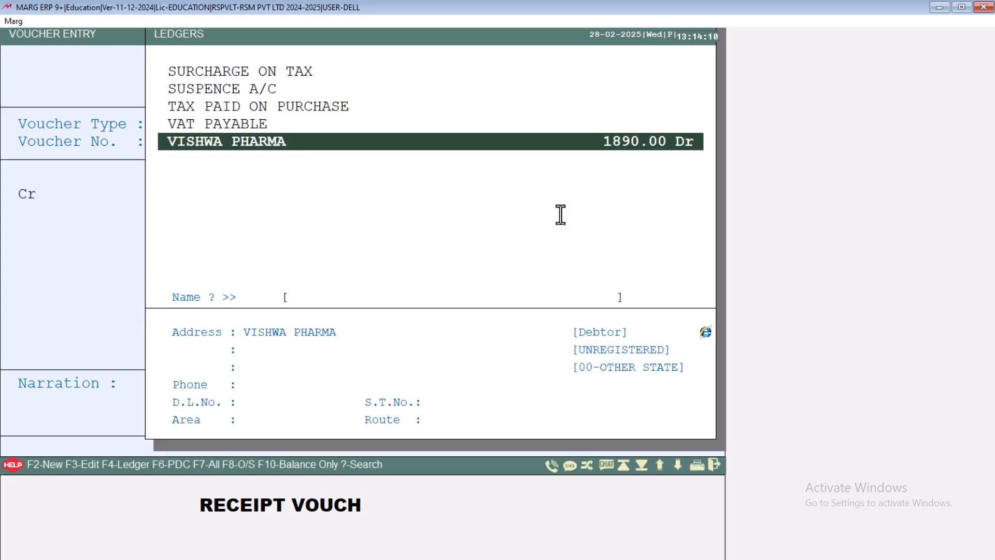
key("Return")
key("Return")
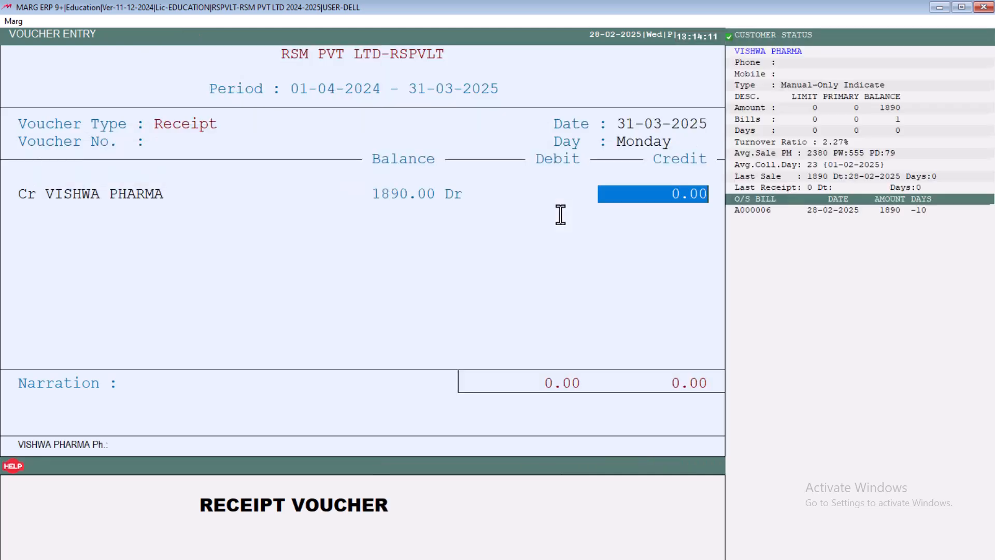
Enter a credit of 1890.00 for VISHWA PHARMA and complete its bill adjustment
key("BackSpace")
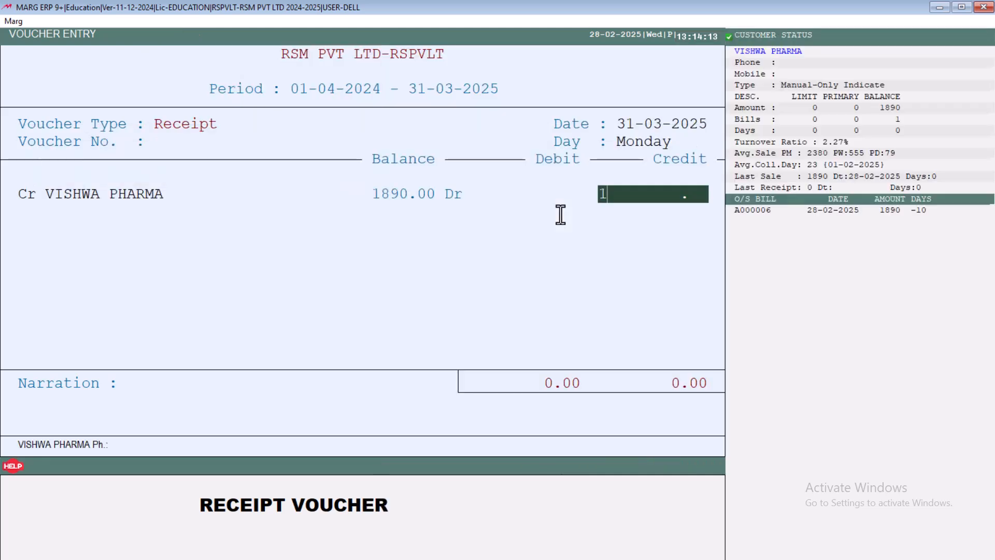
type("1890")
key("Return")
key("Return")
key("Return")
key("Return")
key("Return")
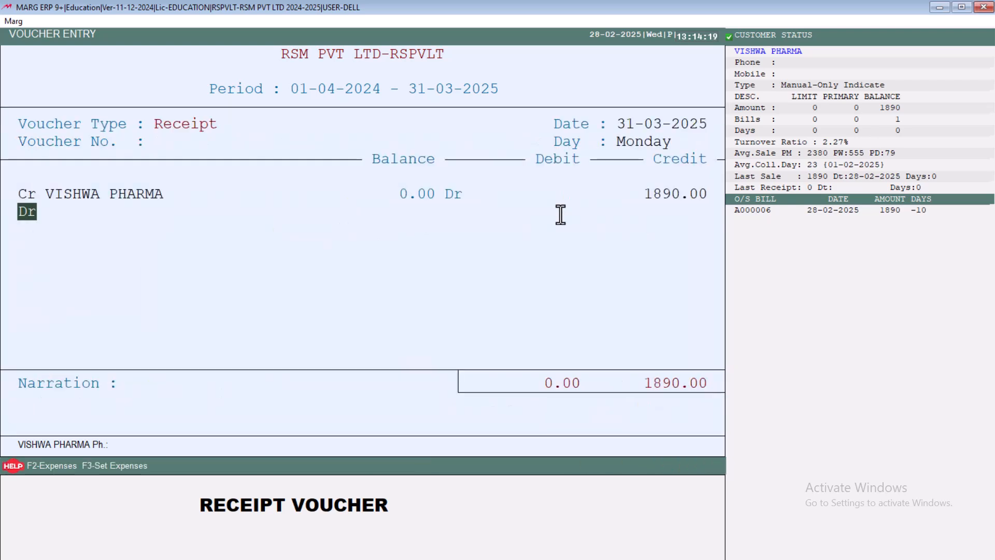
Debit CASH 1890.00 in the receipt voucher dated 31-03-2025
key("Return")
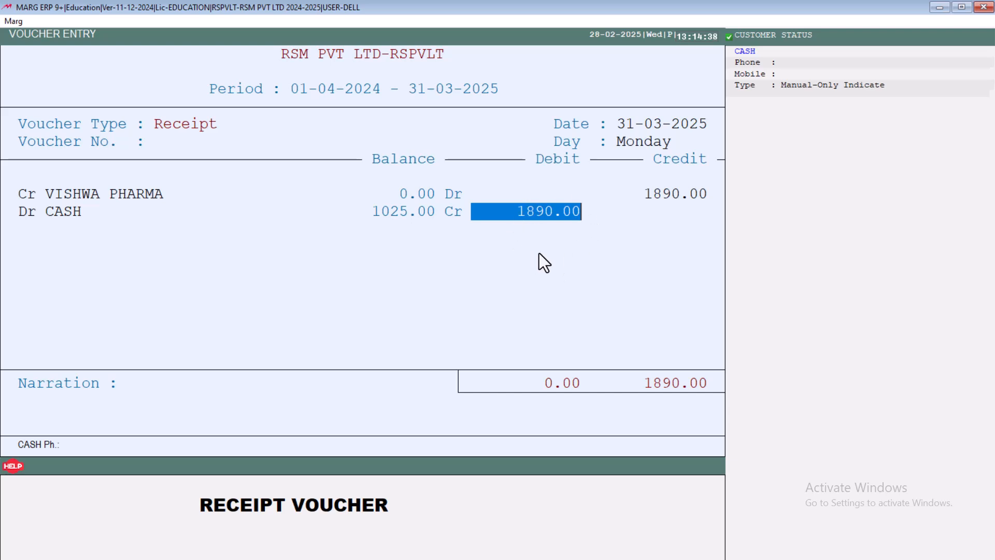
key("Return")
key("Return")
Abandon the receipt voucher without saving and return to the main screen
key("Right")
key("Right")
key("Return")
key("Escape")
key("Right")
key("Return")
key("Escape")
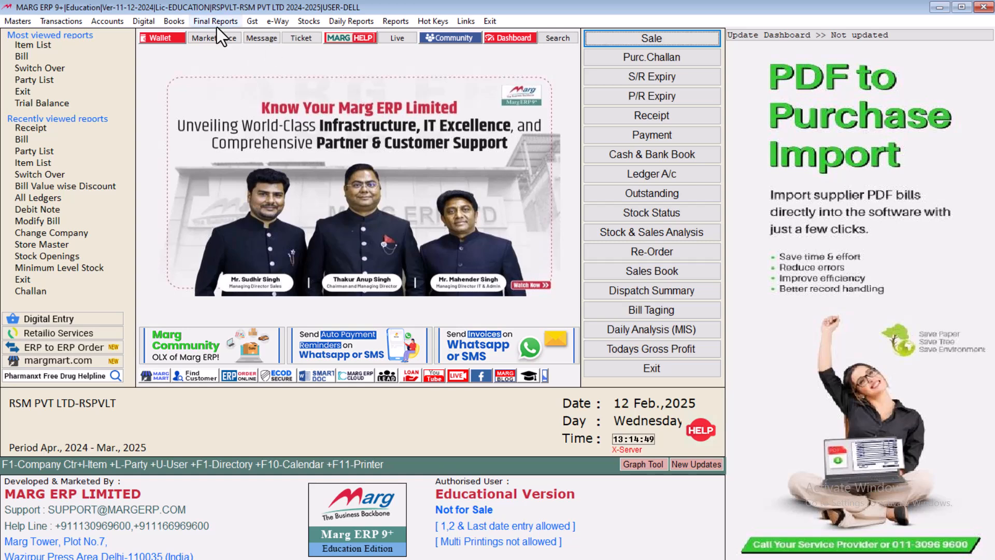
Start a single-party Ledger Interest report for VISHWA PHARMA
left_click(174, 23)
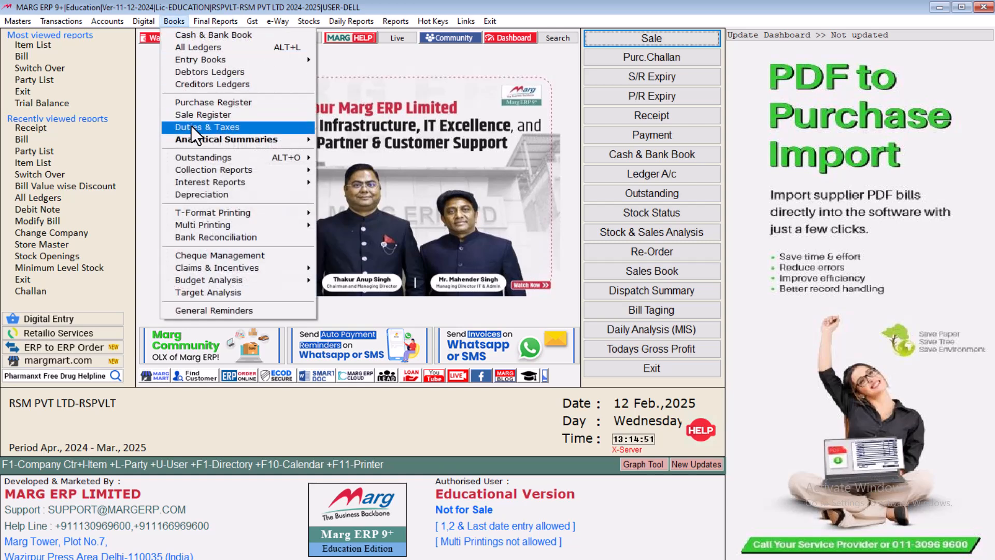
mouse_move(221, 185)
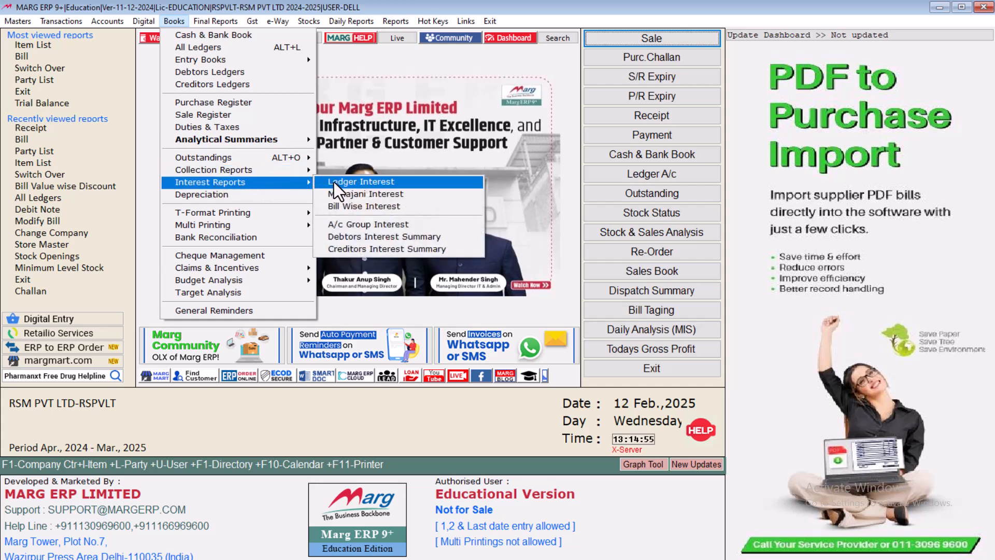
left_click(350, 185)
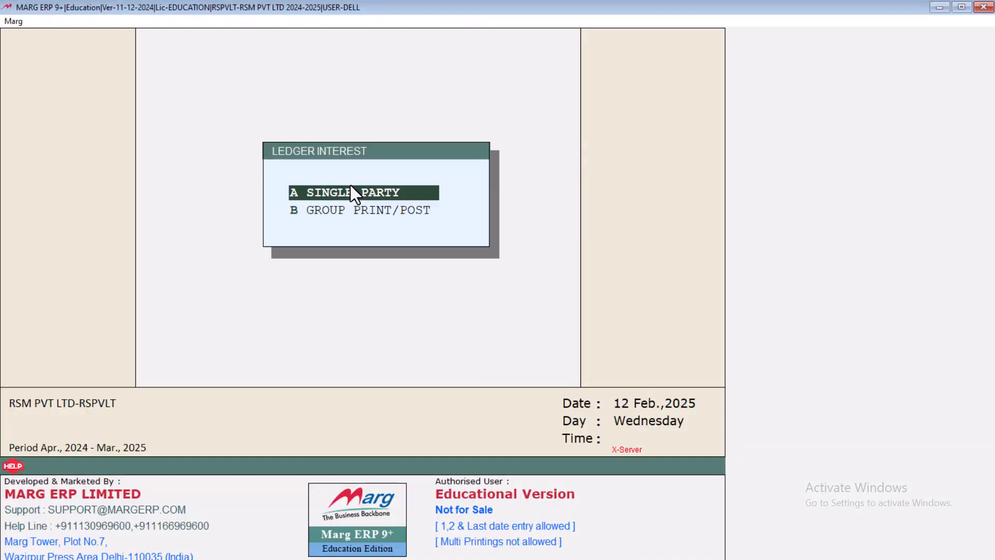
left_click(350, 187)
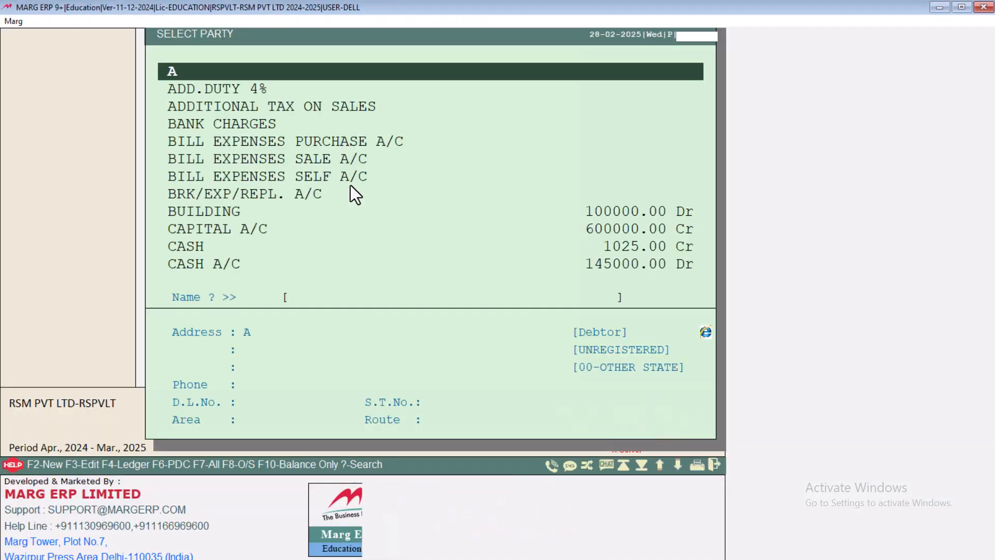
type("VISH")
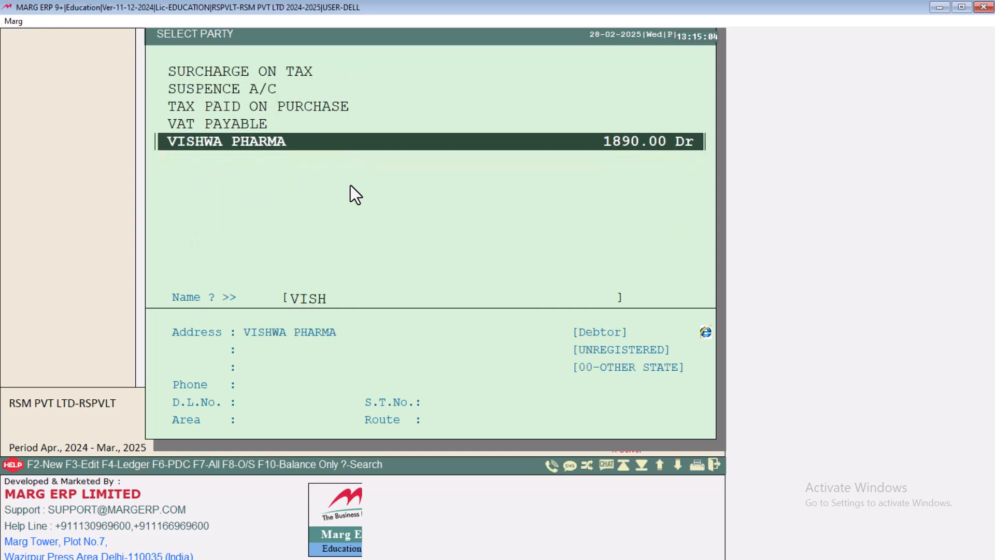
key("Return")
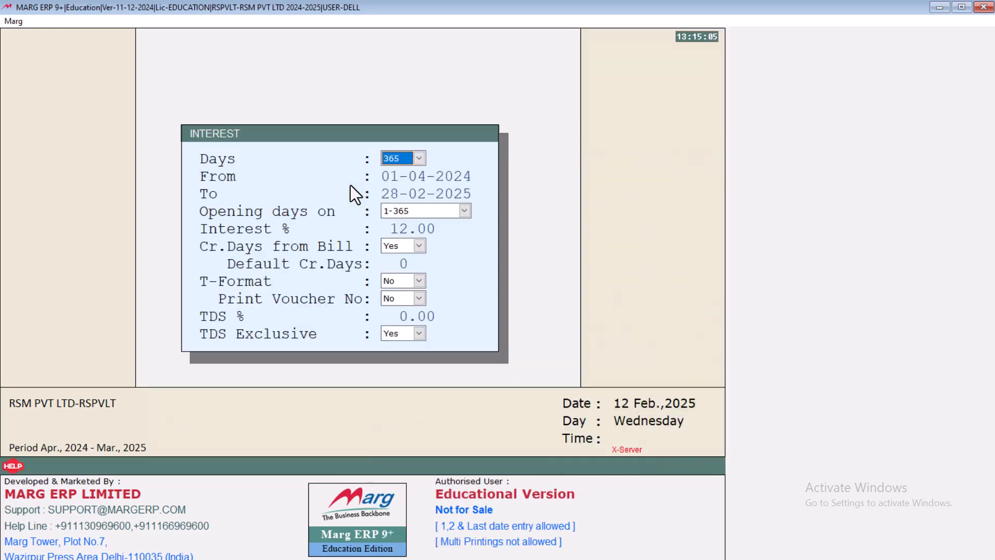
Generate the interest report from 28-02-2025 to 31-03-2025, accepting 365 days, 12.00% interest and the other default settings
key("Return")
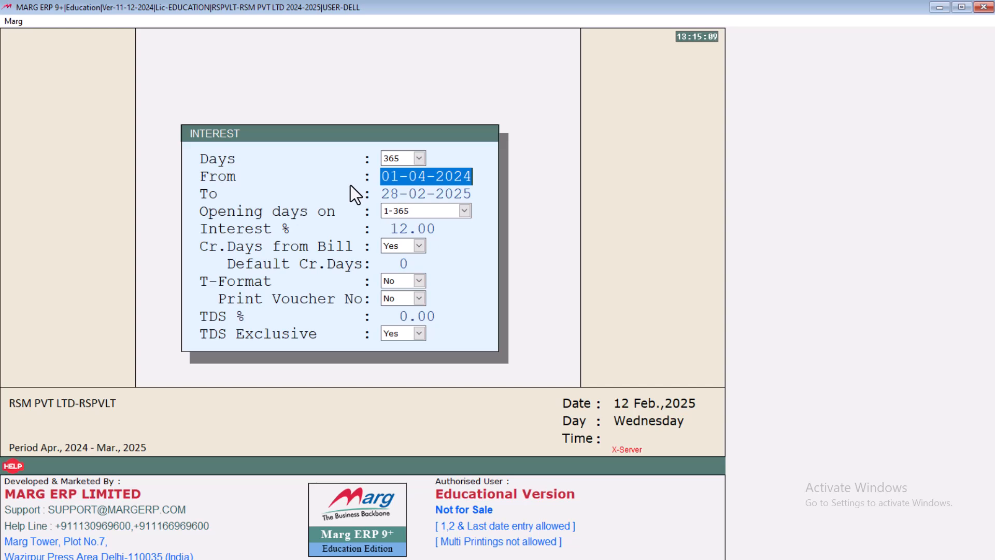
type("28-2")
key("Return")
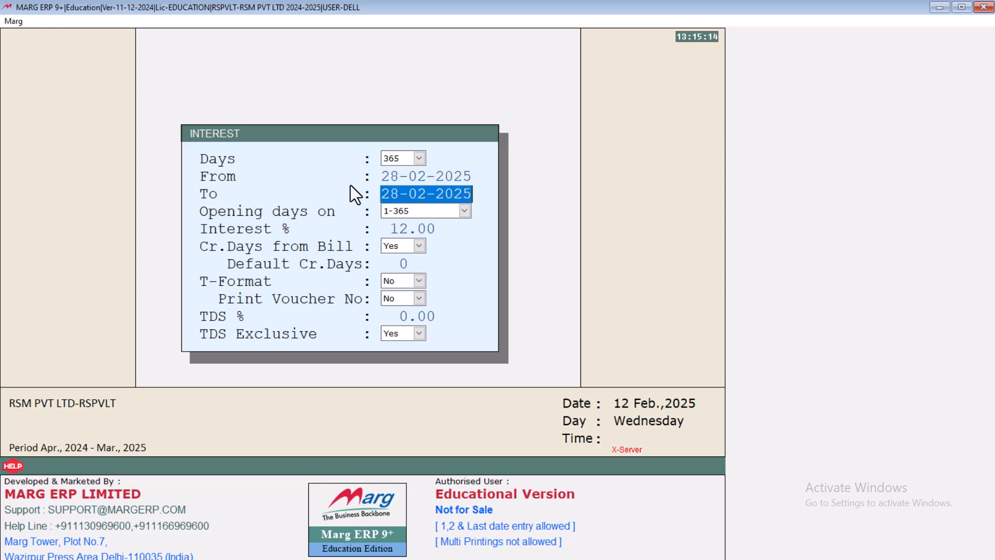
type("31-3")
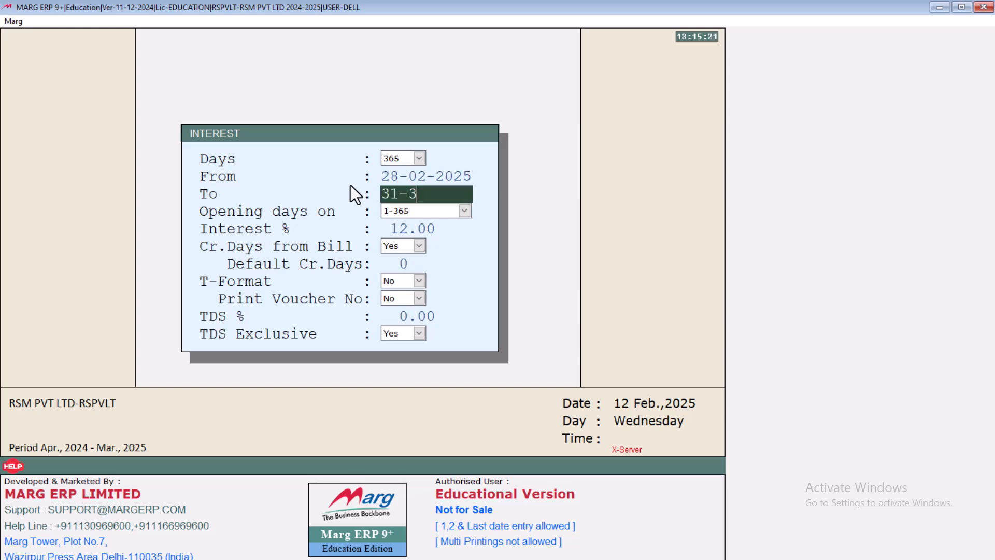
key("Return")
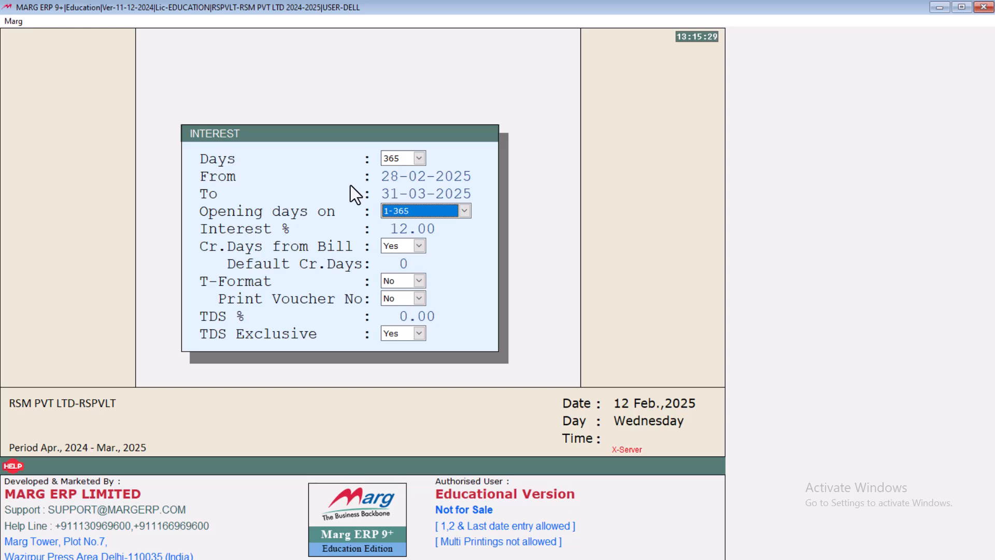
key("Return")
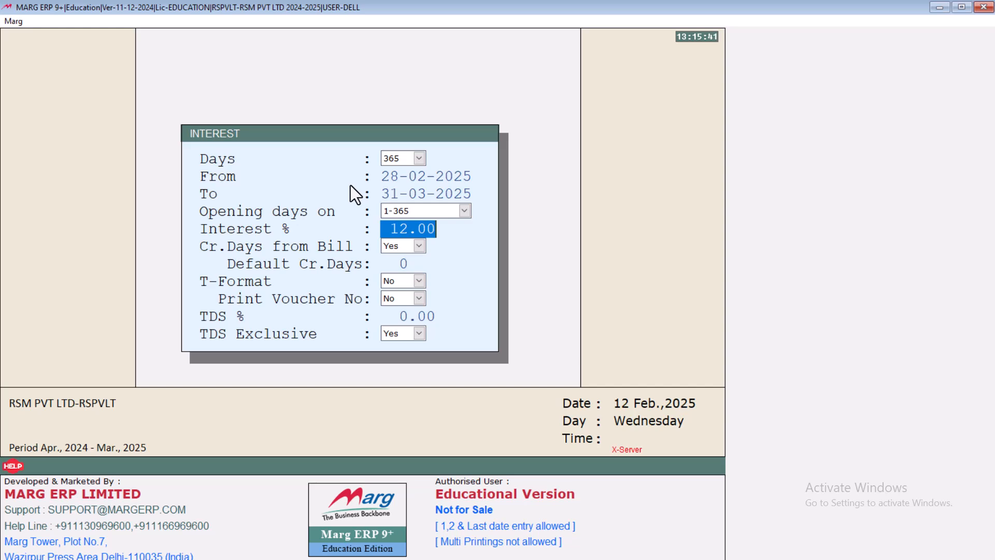
key("Return")
key("Return")
key("Return")
key("Return")
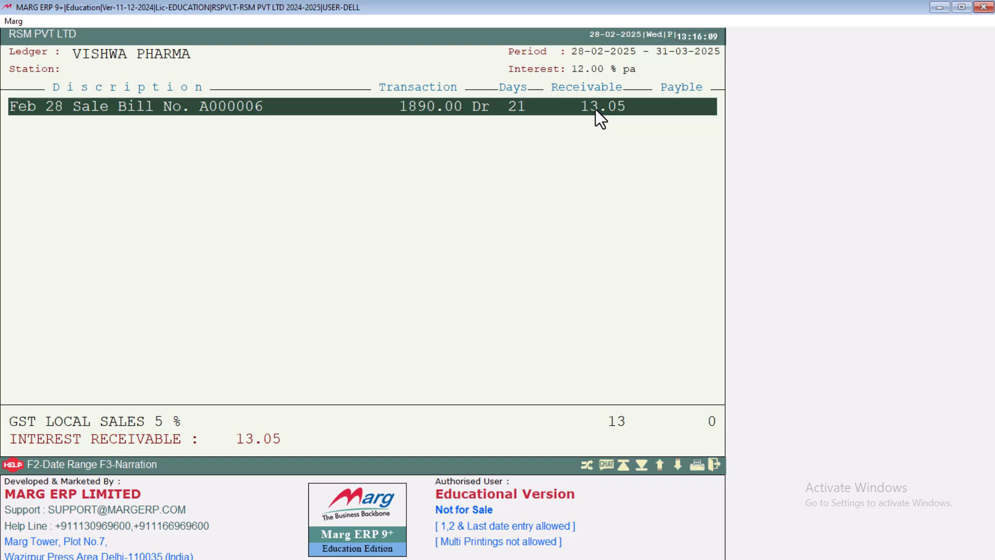
Close the interest report, choosing Yes to save the calculated interest in accounts as a journal voucher
key("Escape")
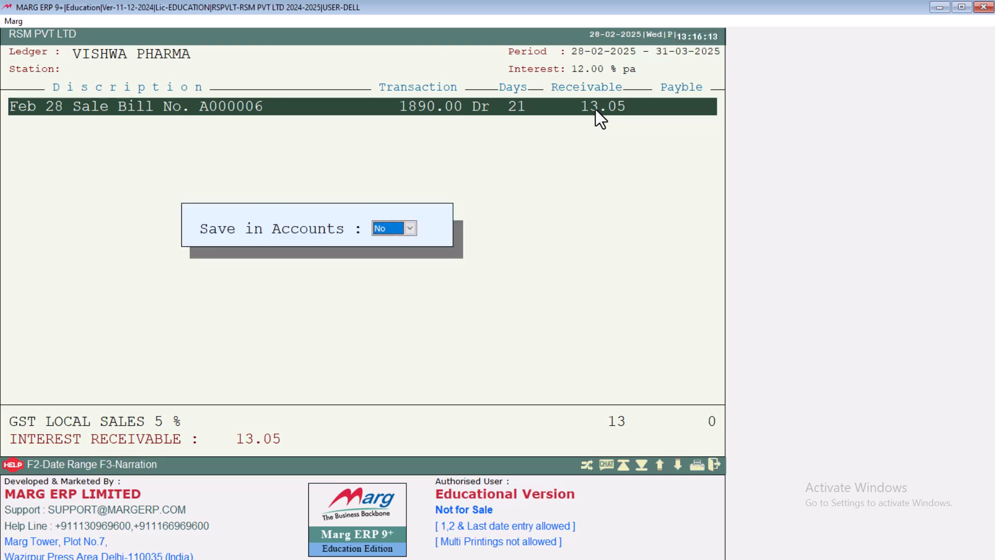
key("alt+Down")
key("Up")
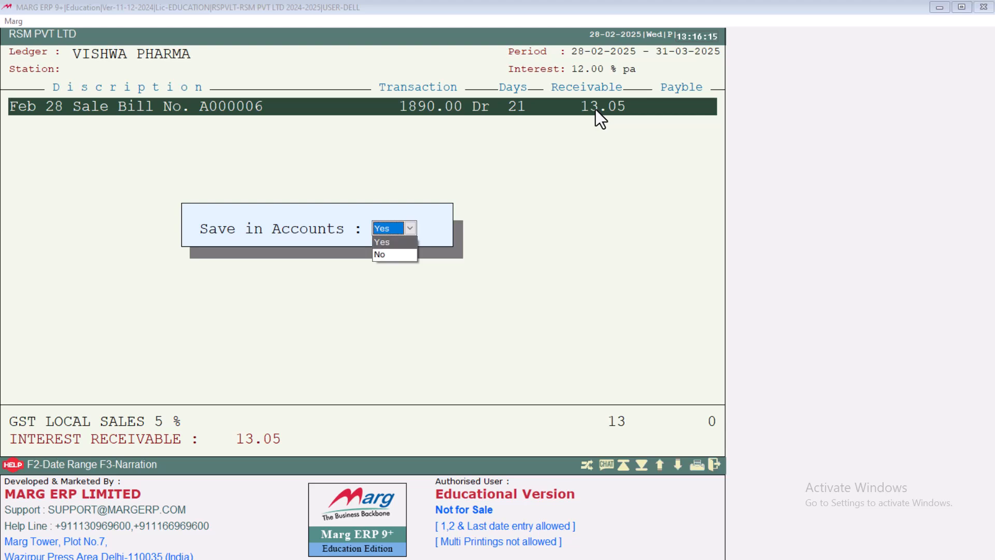
key("Return")
key("Return")
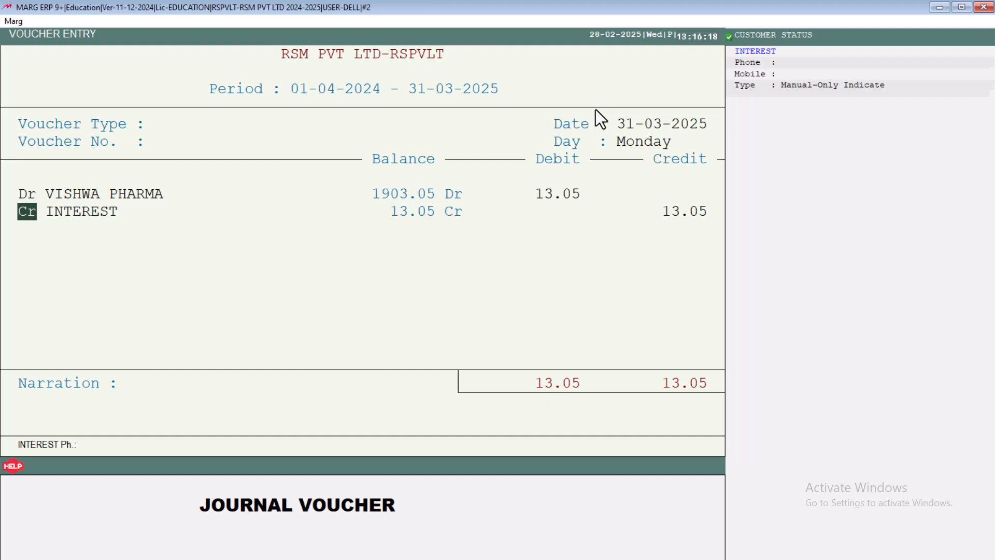
Accept the journal voucher debiting VISHWA PHARMA and crediting INTEREST 13.05 with its period narration, and save it
key("Return")
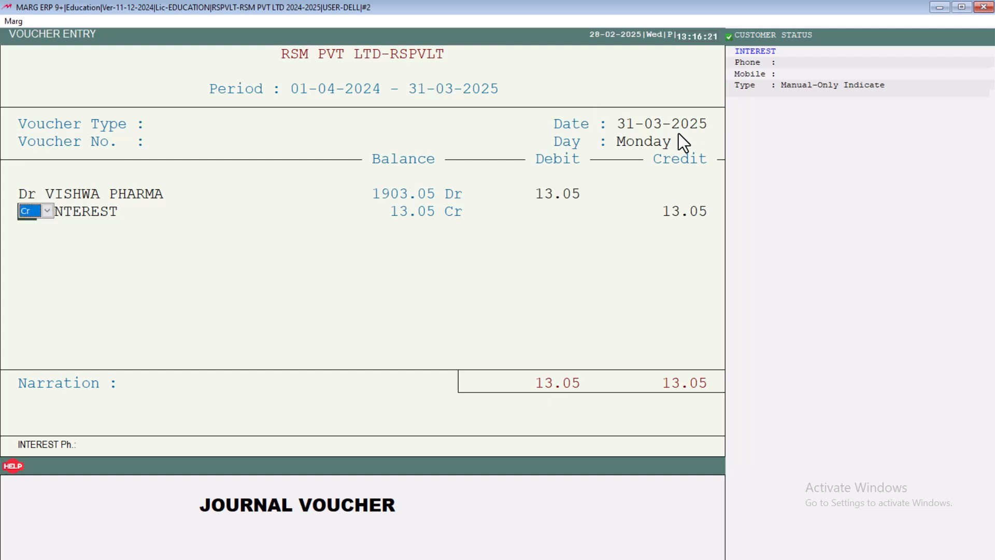
key("Return")
key("Return")
key("Return")
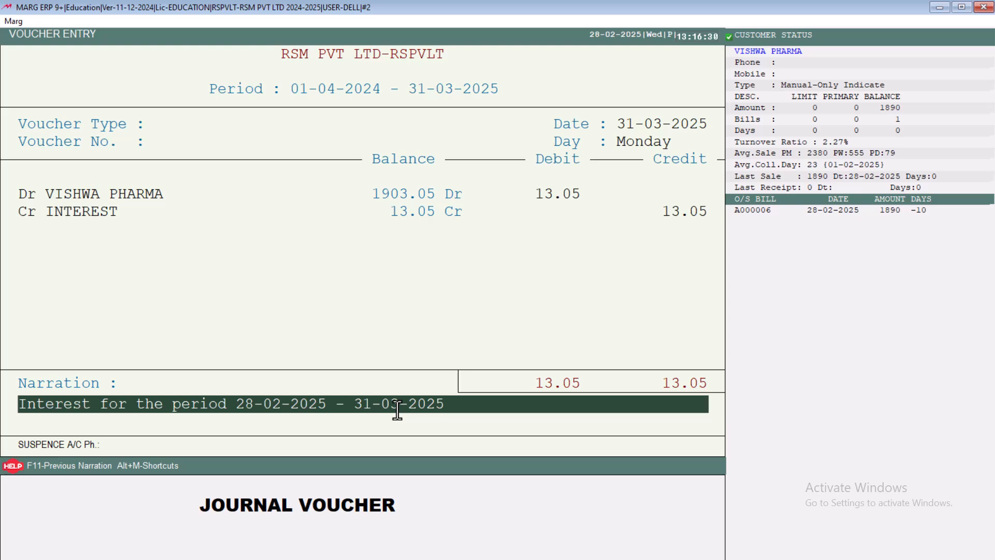
key("Return")
key("Return")
key("Return")
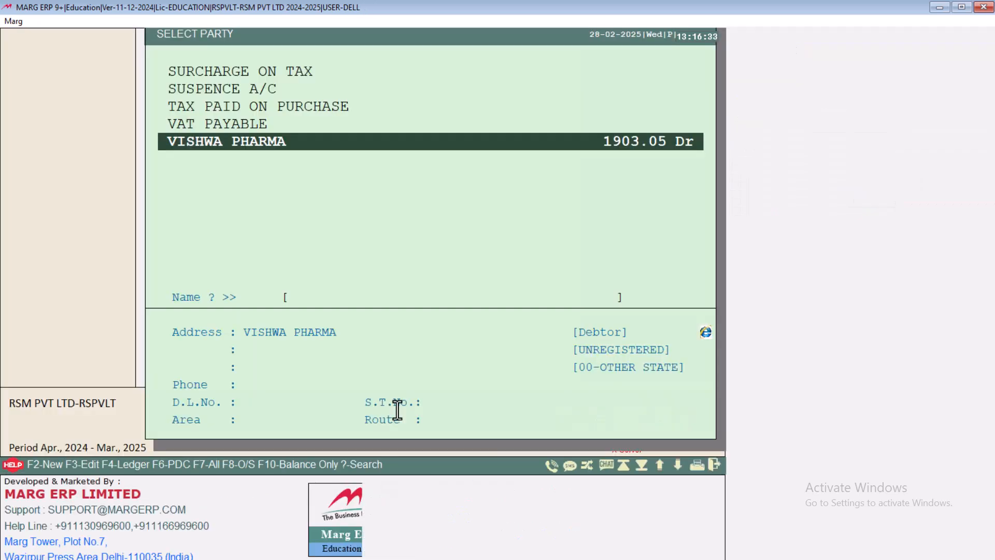
Leave the interest report and open VISHWA PHARMA's ledger statement up to 31-03-2025
key("Escape")
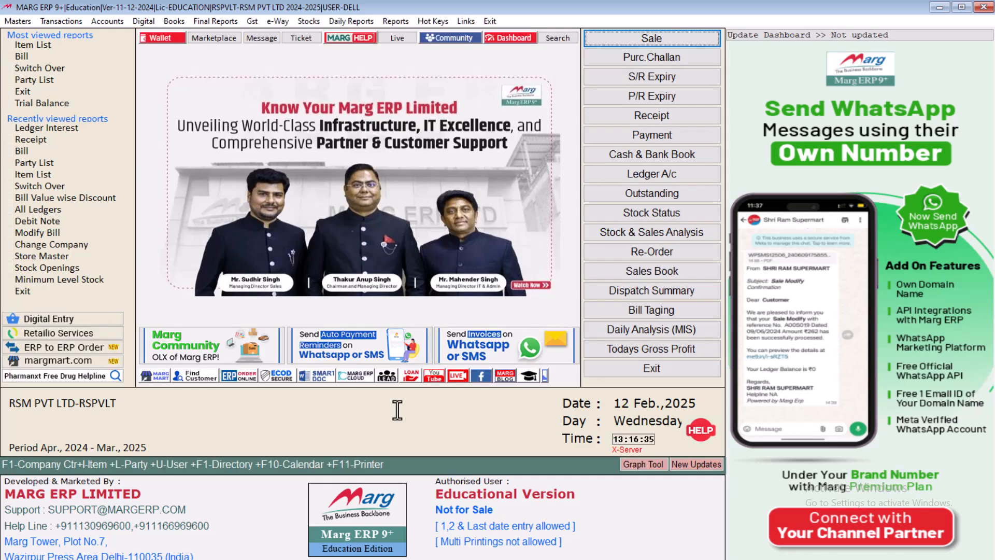
key("ctrl+l")
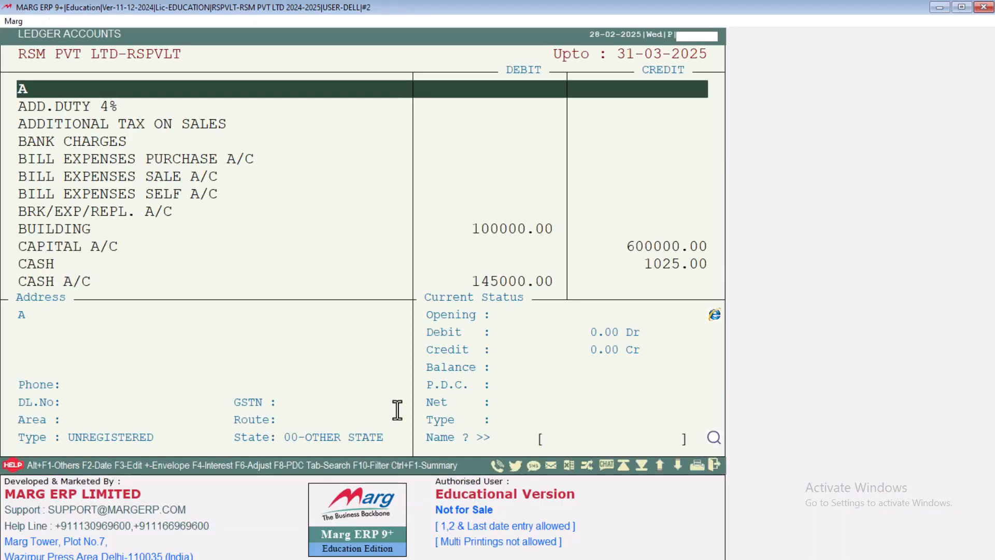
type("VIS")
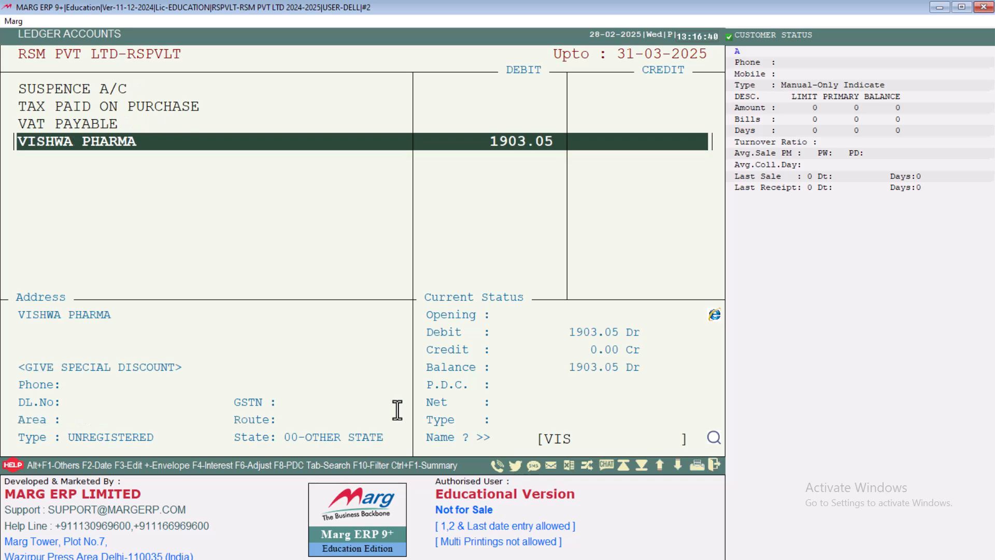
key("Return")
key("Return")
key("Return")
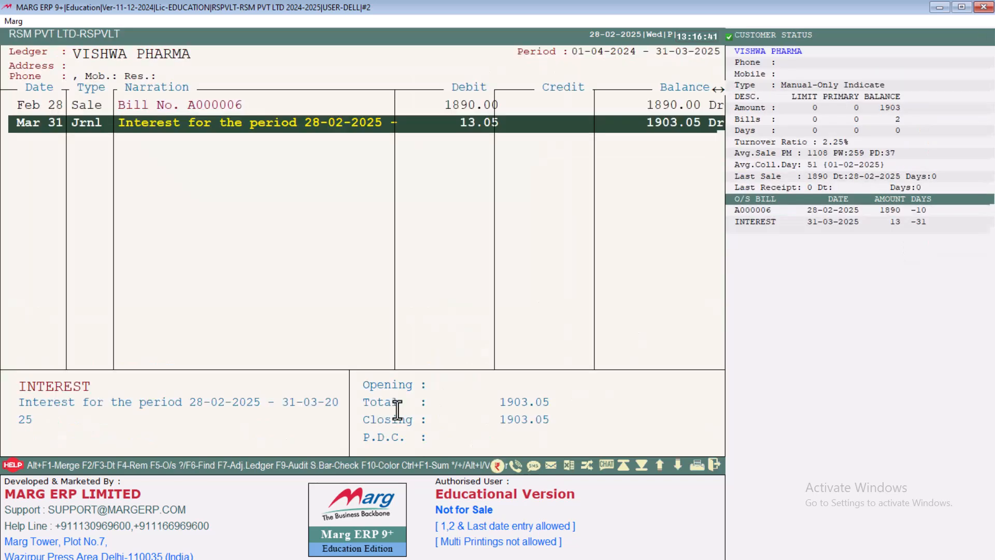
View the Mar 31 interest journal voucher from the ledger and return to the statement
key("Return")
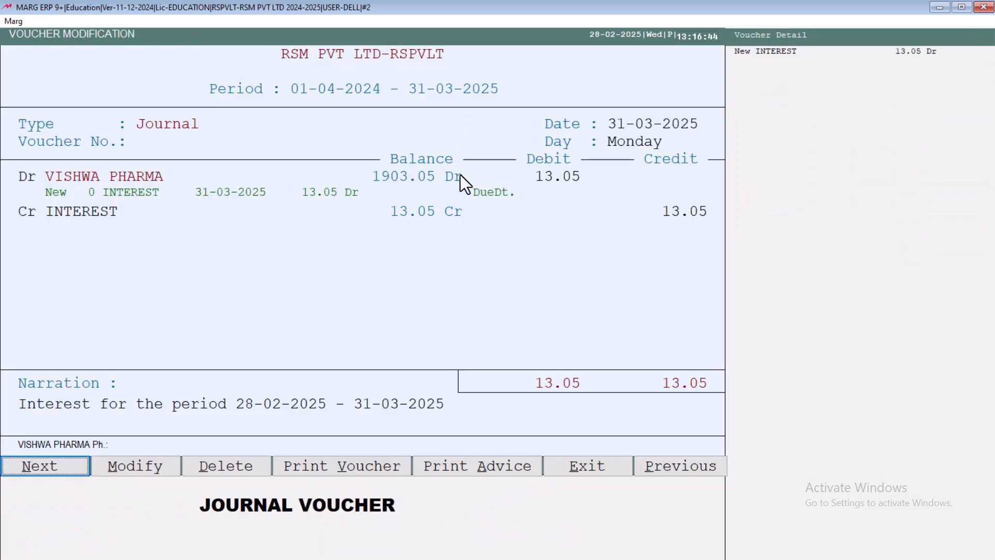
key("Escape")
key("Up")
key("Down")
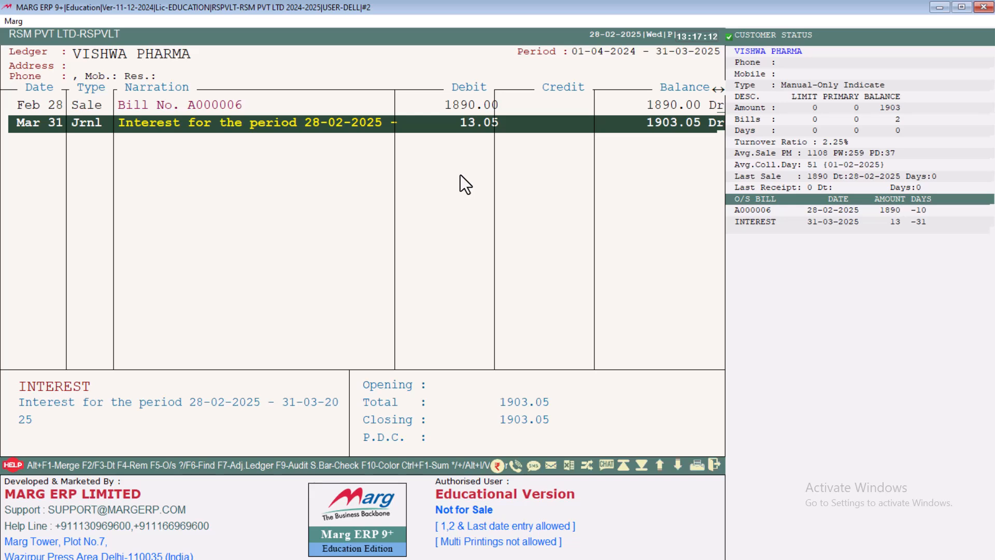
Leave the ledger statement and start a new sale entry at its ledger selection
key("Escape")
key("Escape")
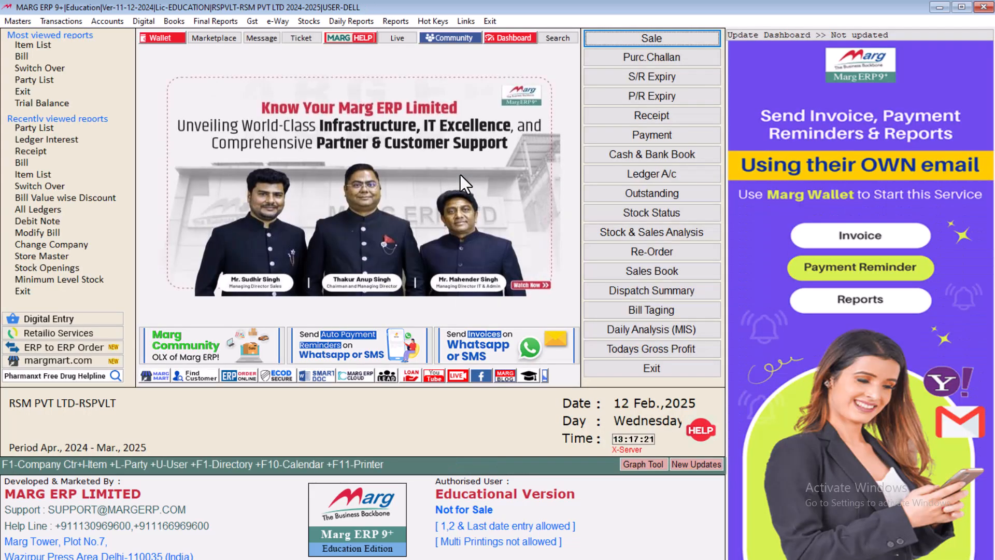
key("ctrl+i")
key("Escape")
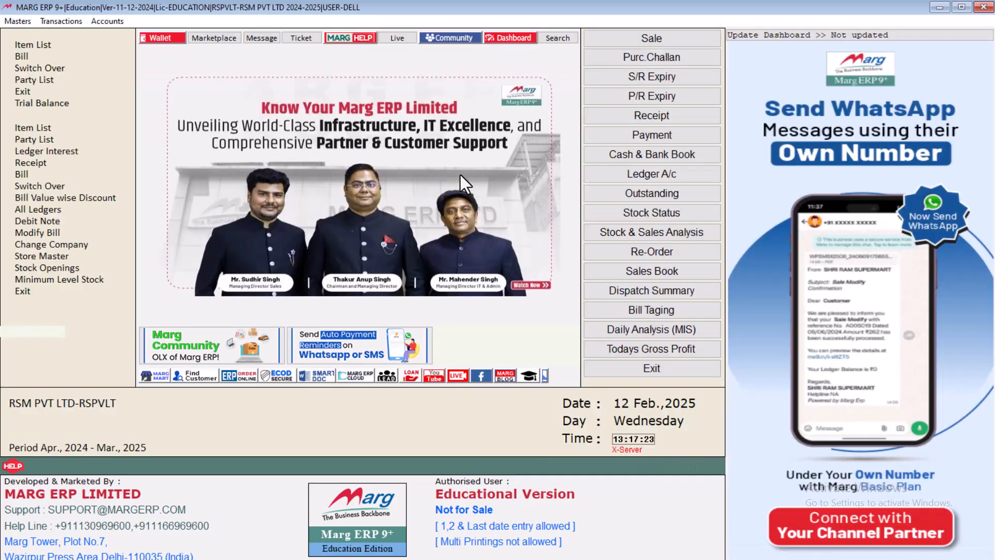
key("alt+n")
key("Return")
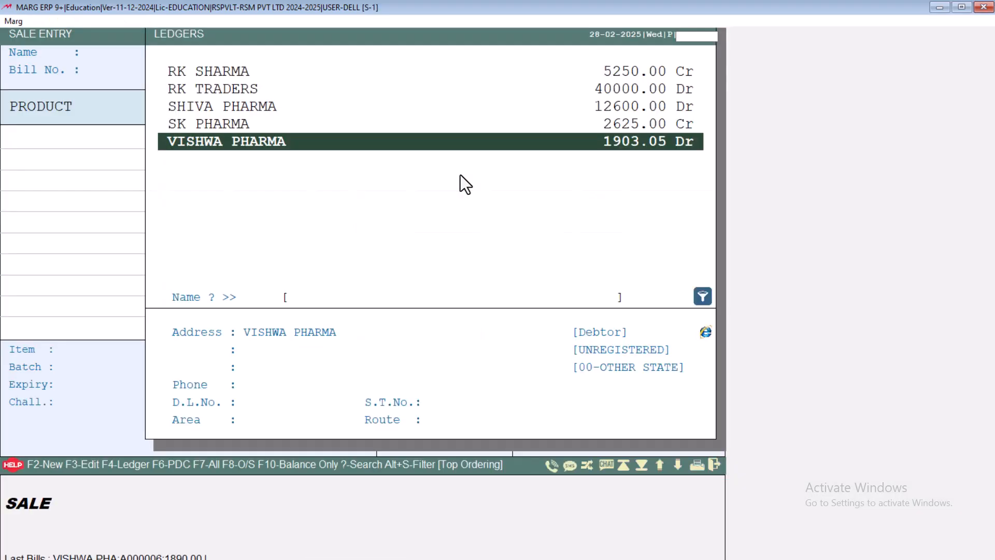
Set the minimum margin to 100% in VISHWA PHARMA's other details, save, and return to the ledger list
key("F3")
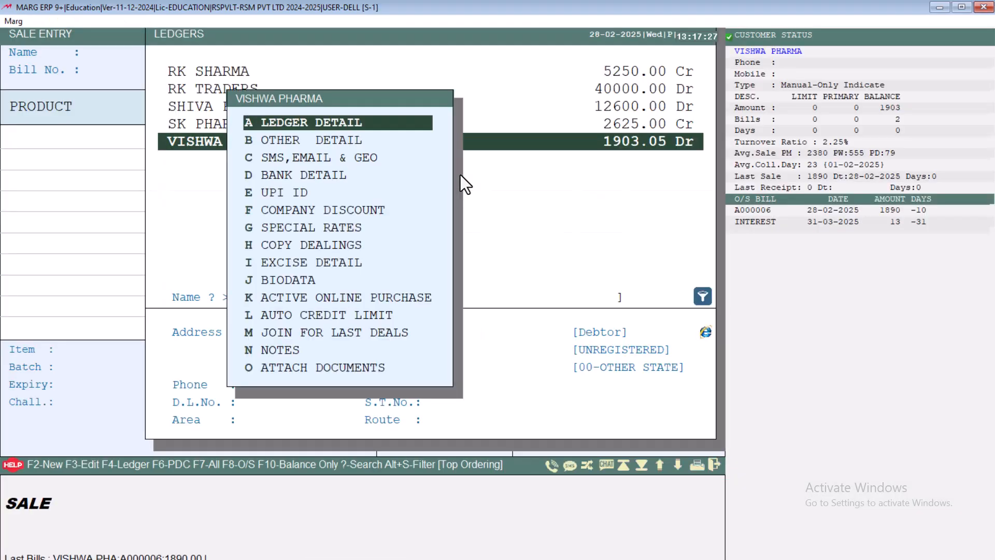
key("Down")
key("Return")
key("Return")
key("Return")
key("Return")
key("Return")
key("Return")
key("Return")
key("Return")
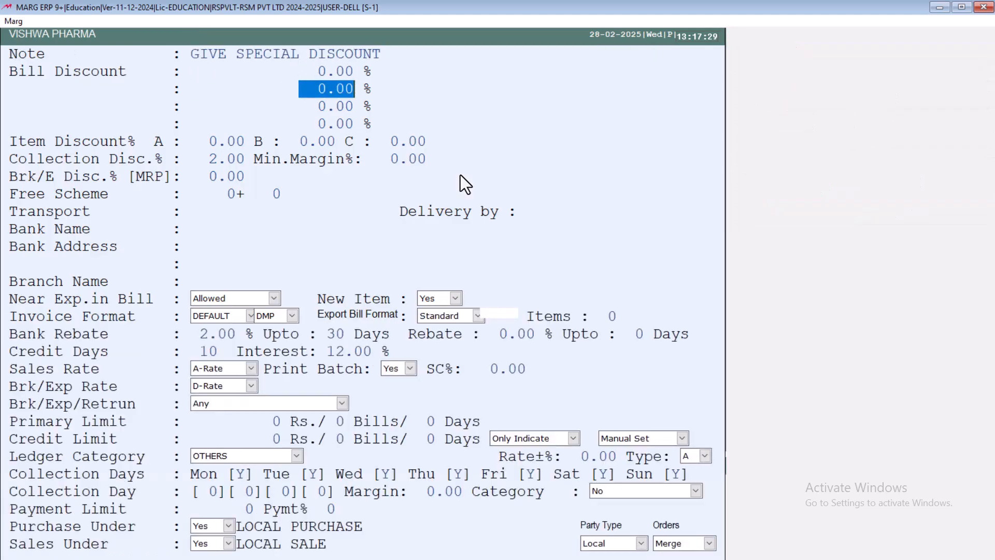
key("Return")
key("Return")
key("Return")
key("Return")
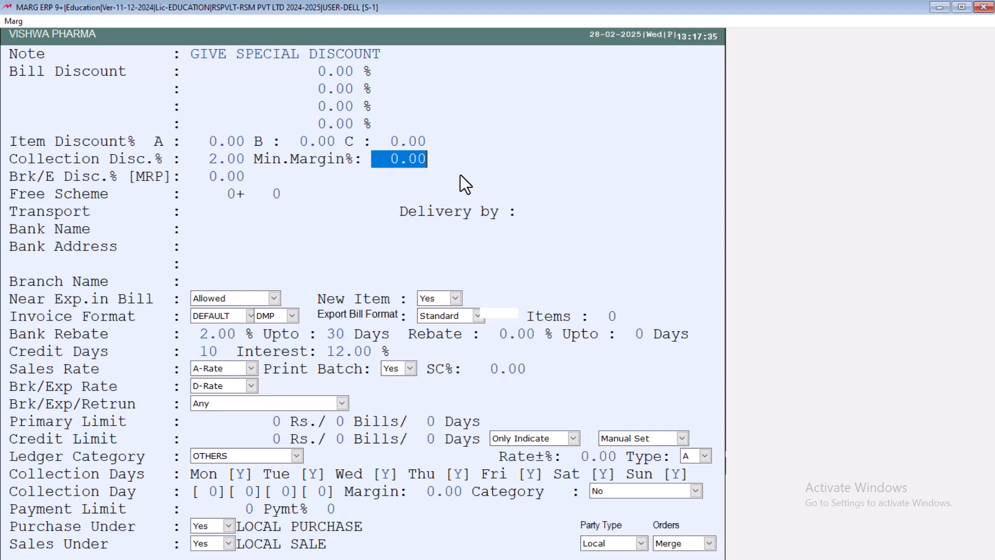
type("100.")
key("Return")
key("Return")
key("Return")
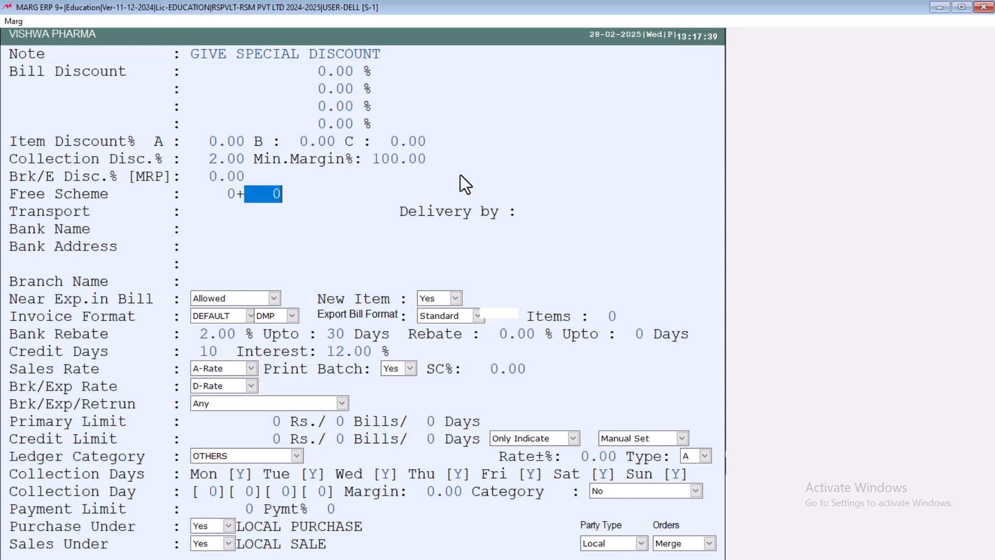
key("ctrl+w")
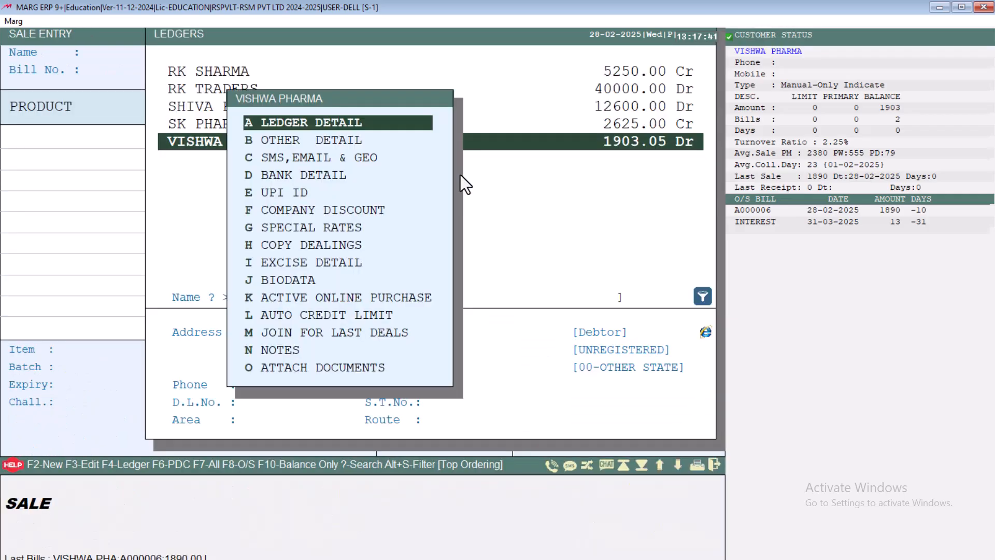
key("Escape")
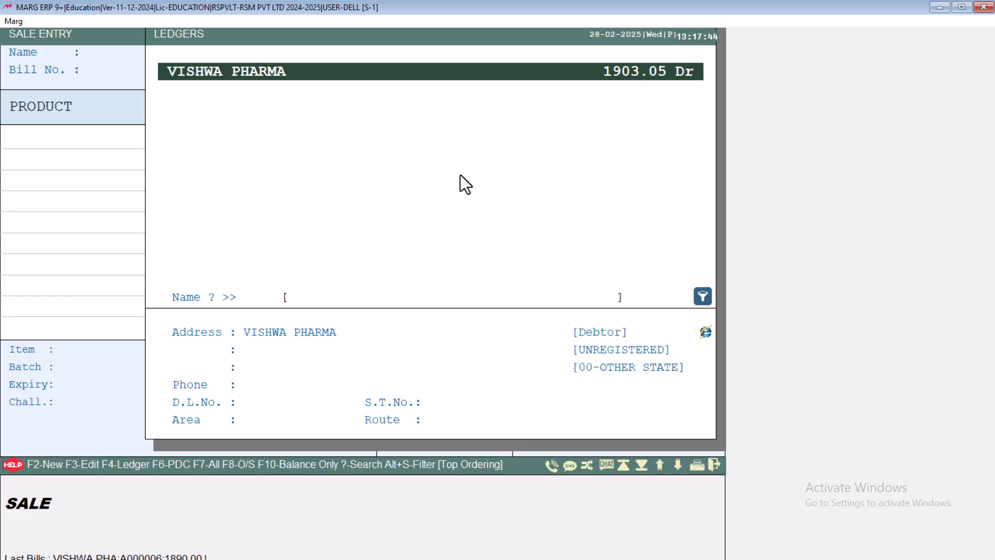
Add 1 strip of AMIFRU 40 MG TAB, batch TB-7374, to a bill for VISHWA PHARMA and accept the margin loss alert
key("Return")
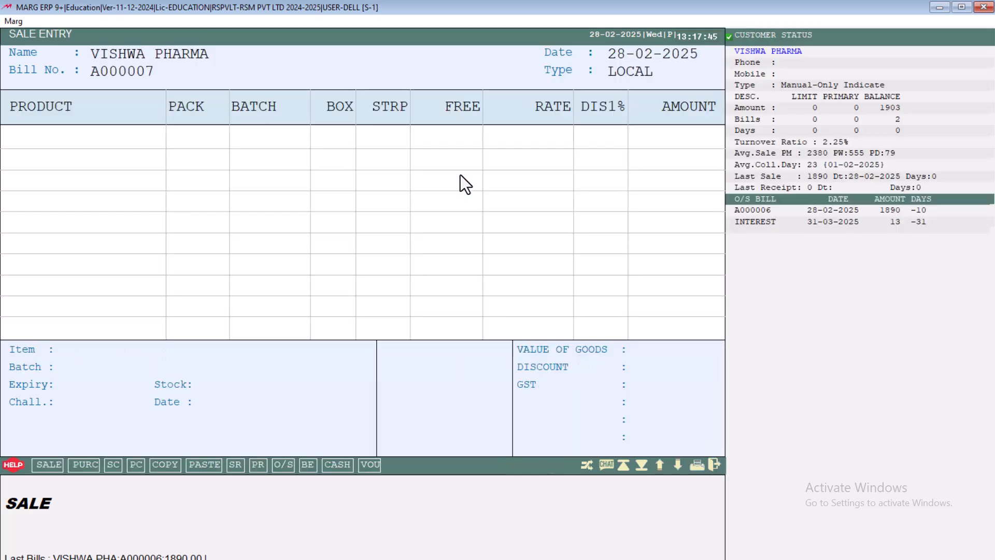
key("Return")
key("Return")
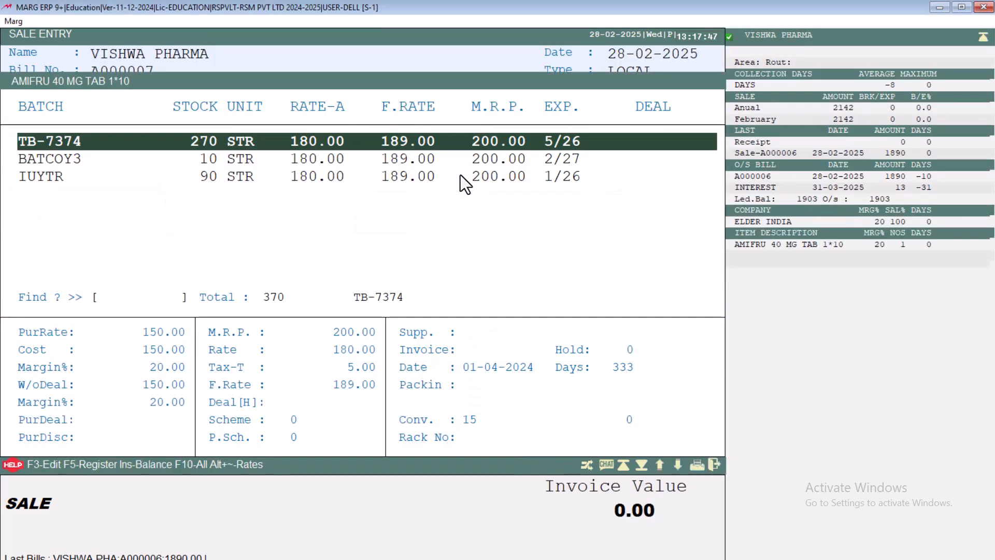
key("Return")
type("1")
key("Return")
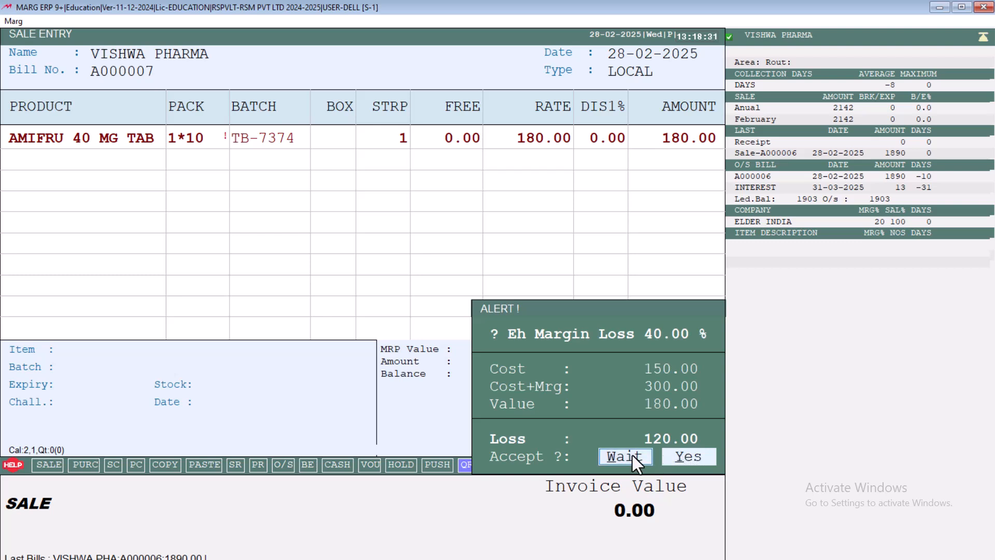
left_click(696, 462)
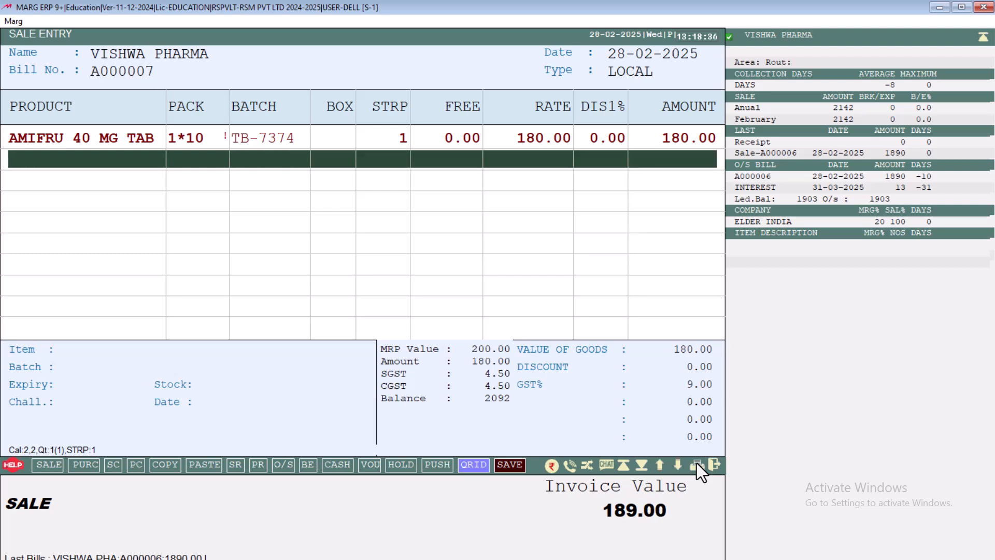
Exit VISHWA PHARMA's bill without saving it
key("Escape")
key("Right")
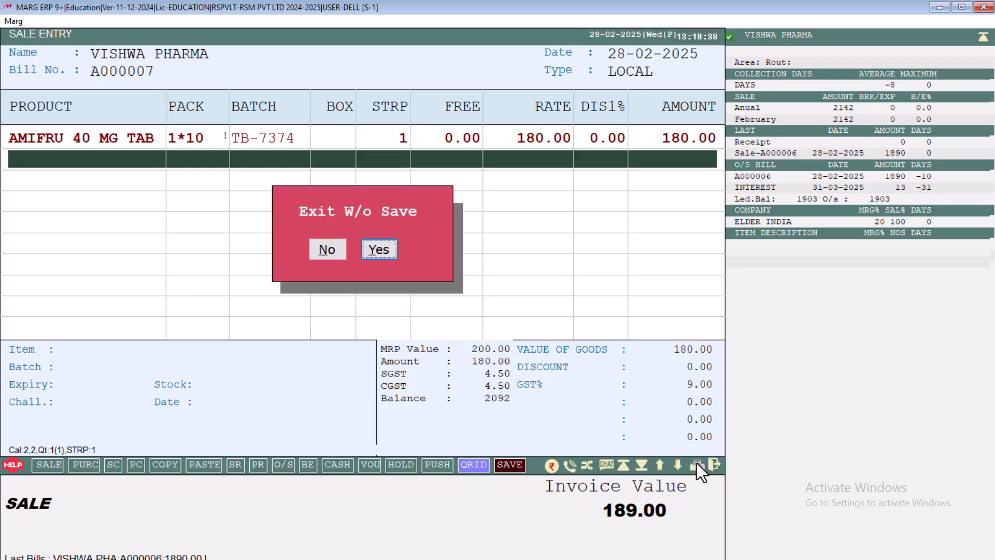
key("Return")
Reopen VISHWA PHARMA's other details and select the Free Scheme quantity for editing
key("F3")
key("Down")
key("Return")
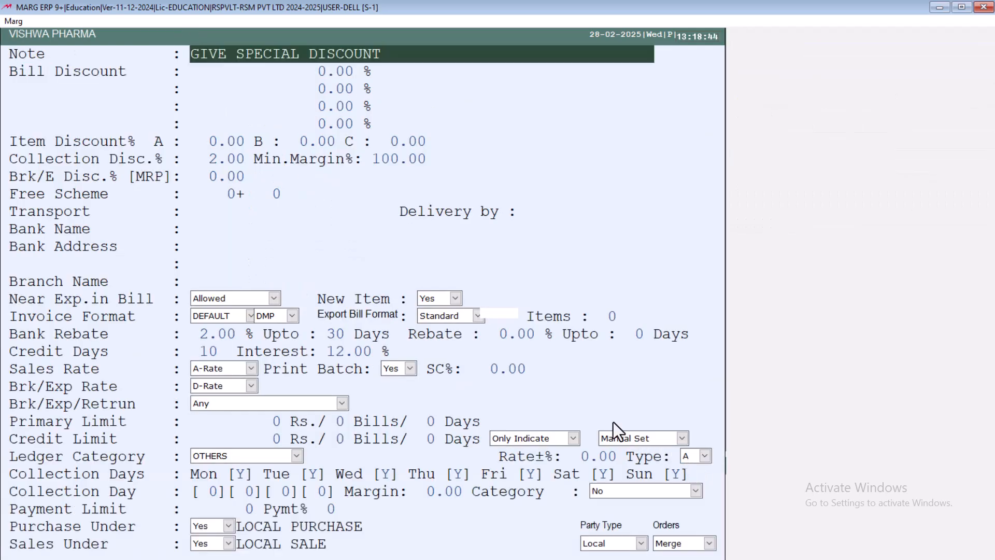
left_click(218, 175)
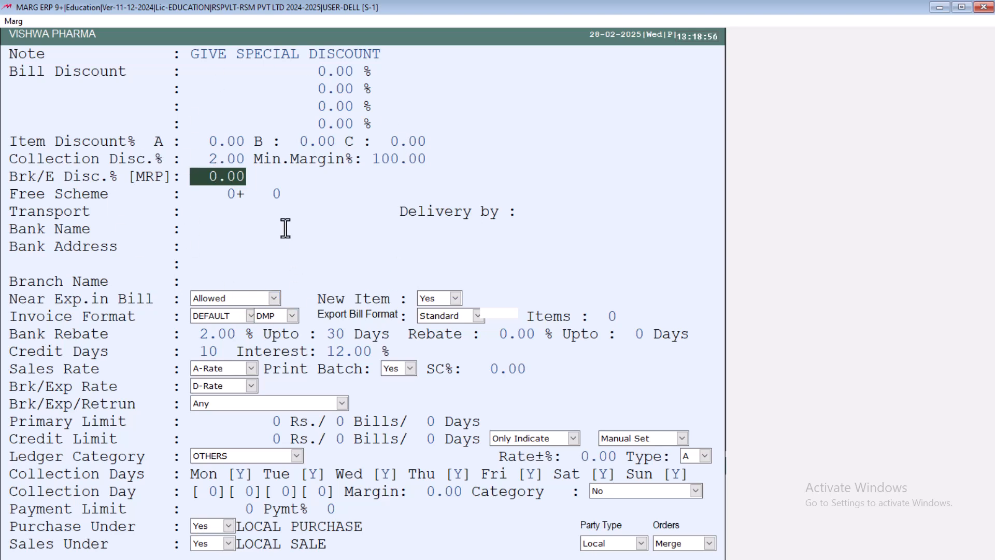
left_click(203, 190)
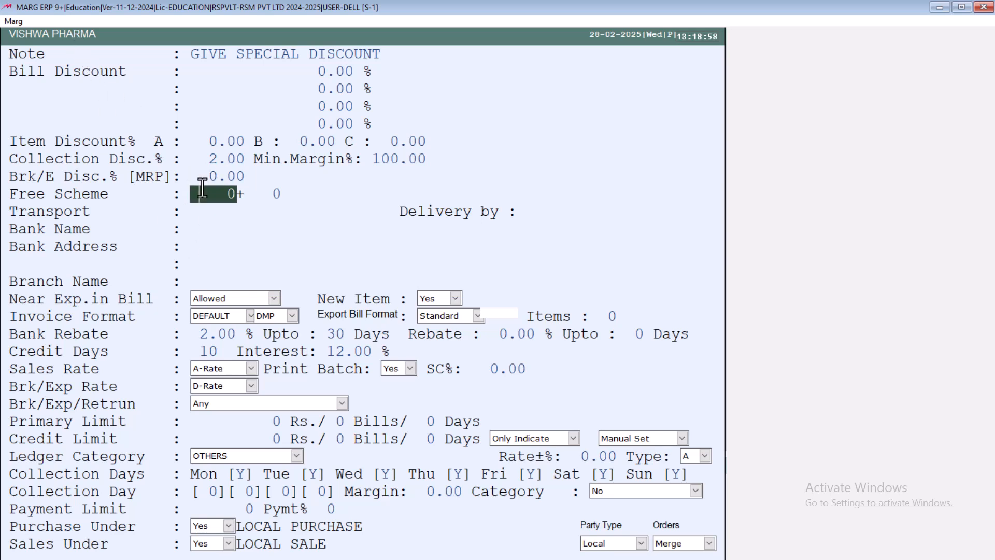